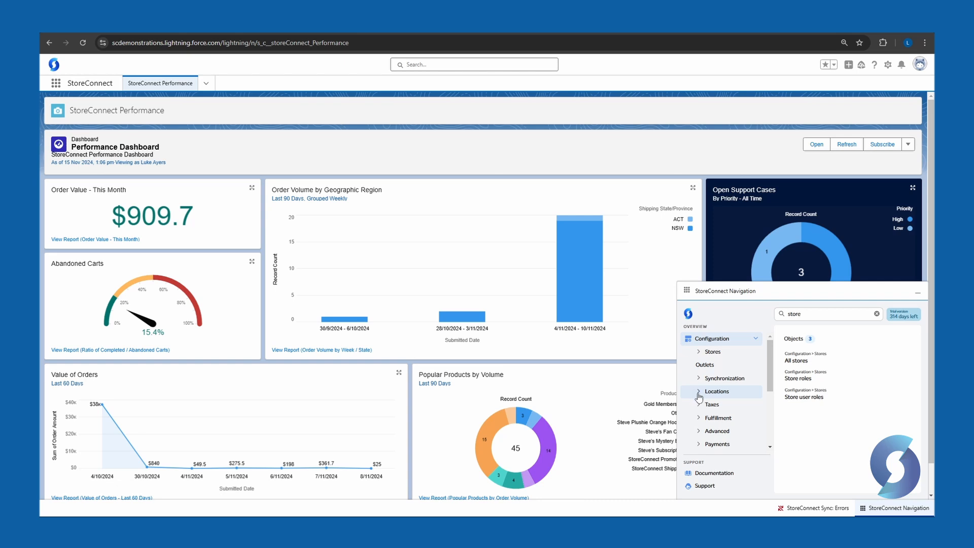
Create a new zone named Australia under the Locations configuration and save it.
click(695, 392)
scroll(772, 353, down, 2)
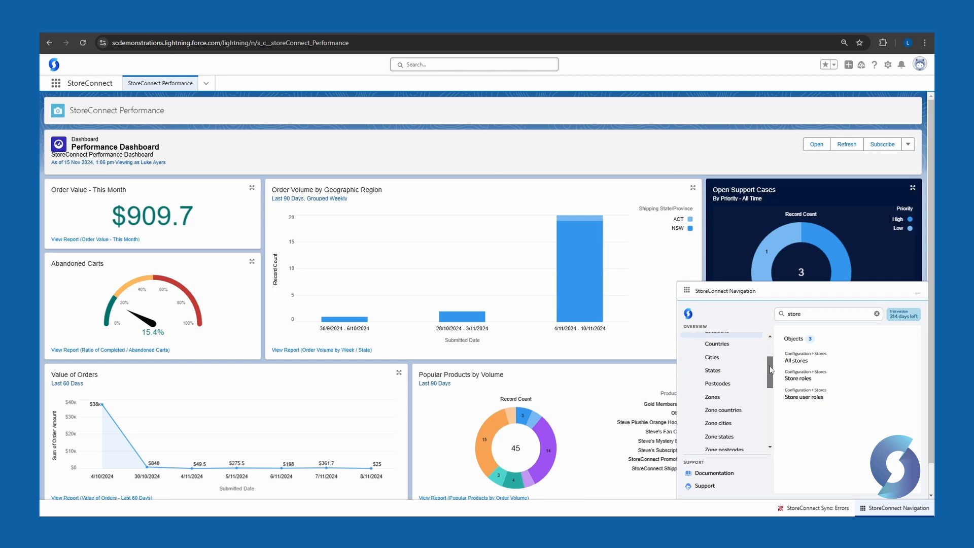
click(713, 397)
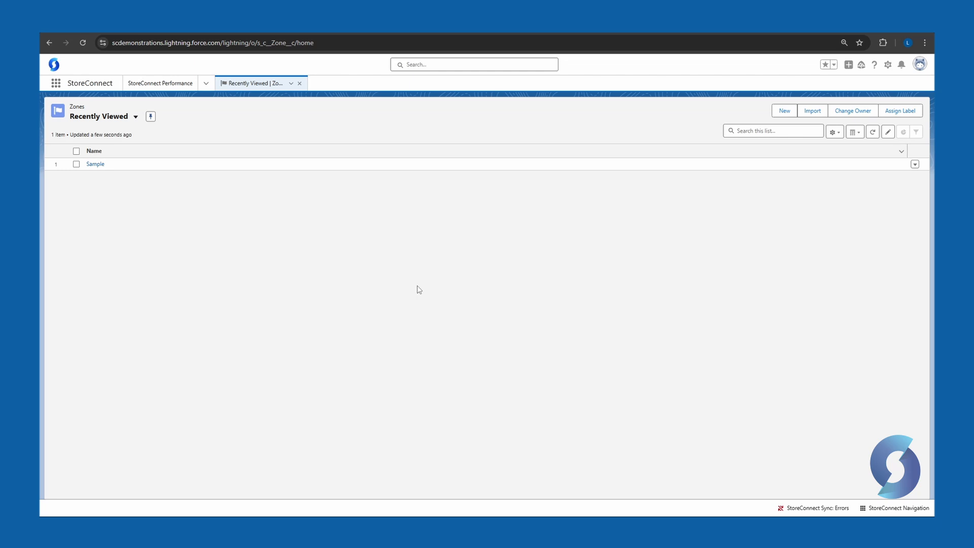
click(785, 111)
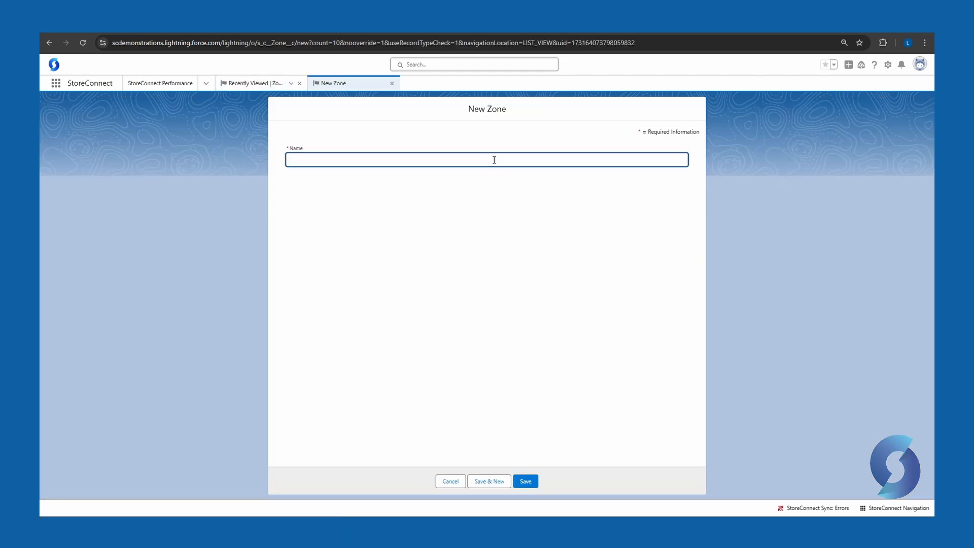
text(Australia)
click(531, 481)
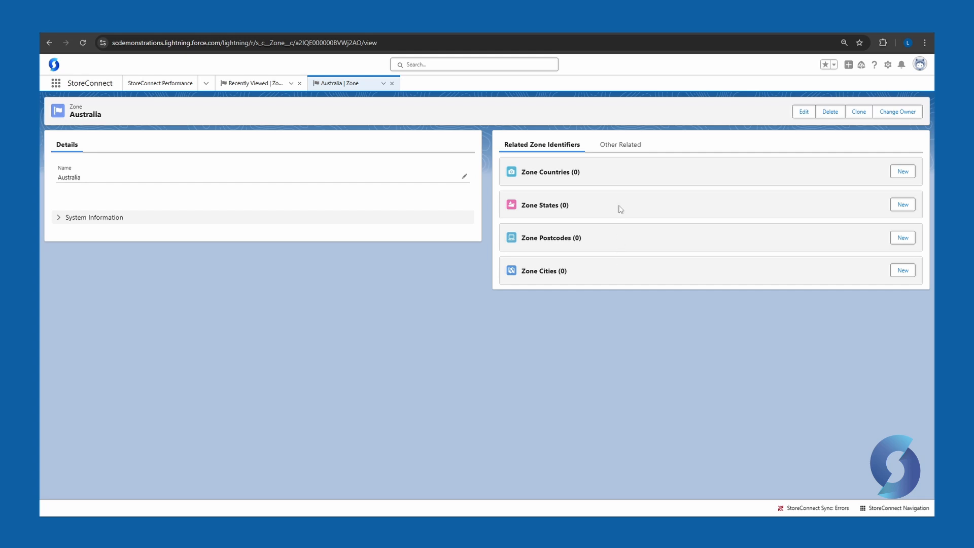
Add a zone country to the Australia zone, using a newly created country named Australia with the code Australia (AUS).
click(903, 171)
click(365, 211)
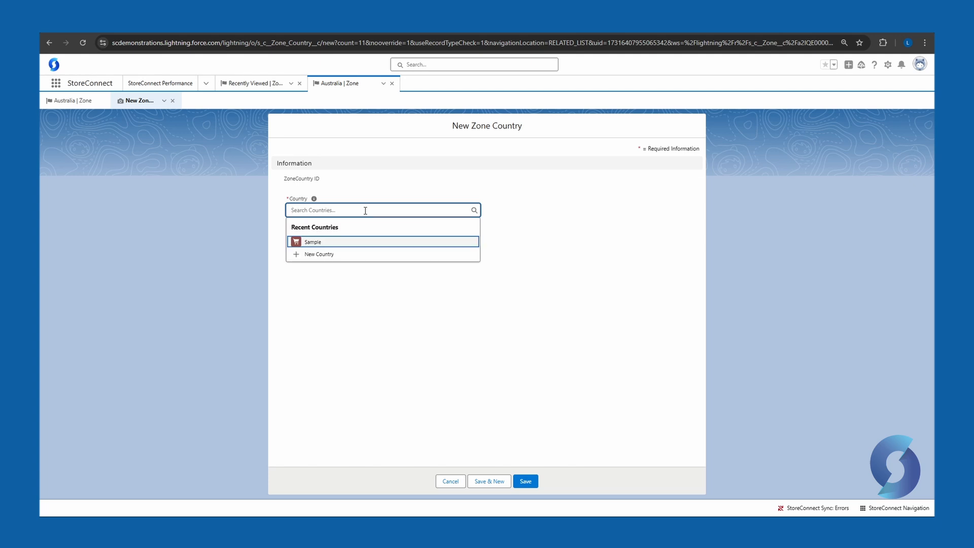
click(306, 256)
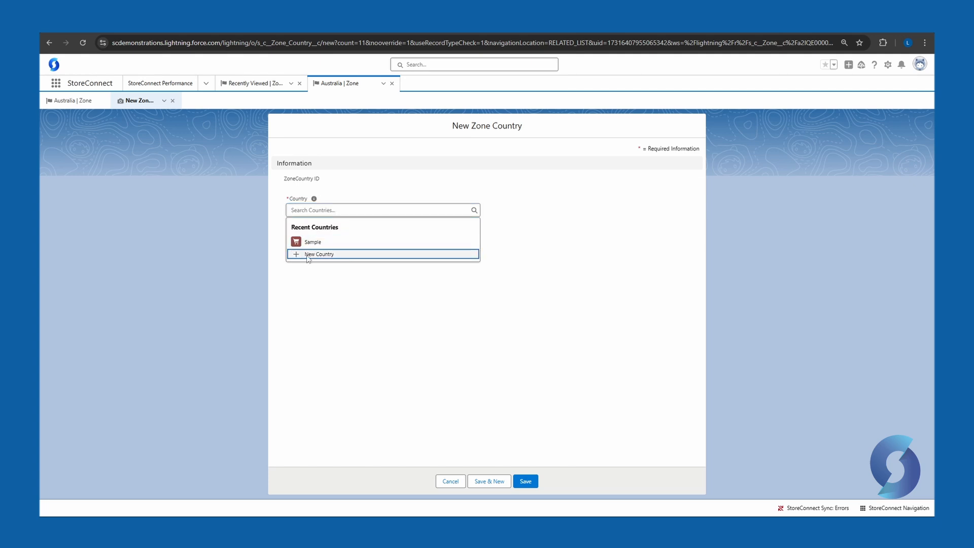
text(Australia)
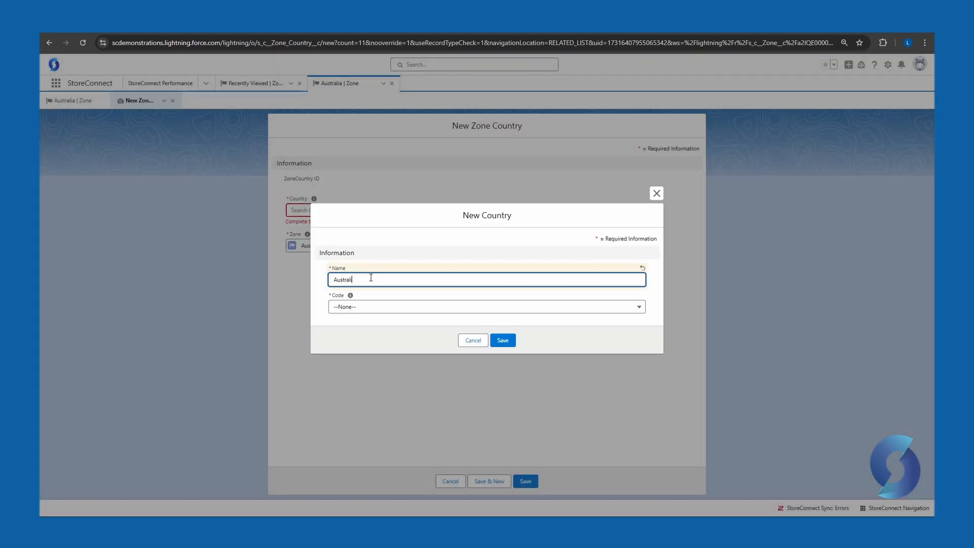
click(381, 308)
scroll(402, 380, down, 3)
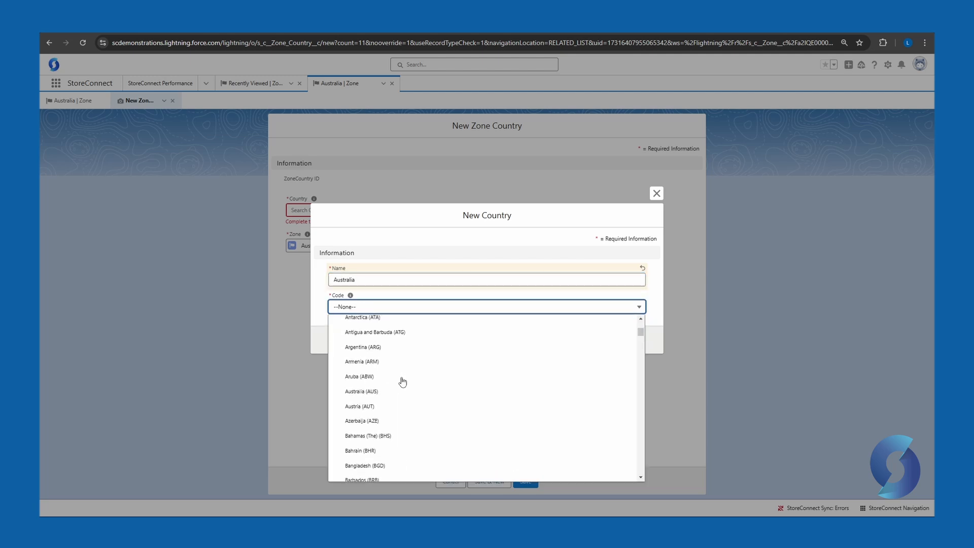
click(370, 392)
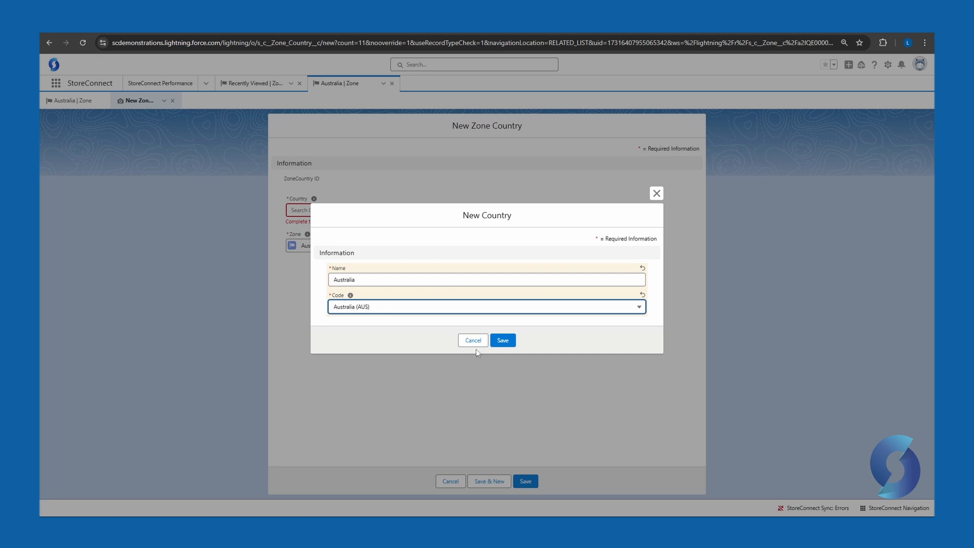
click(502, 340)
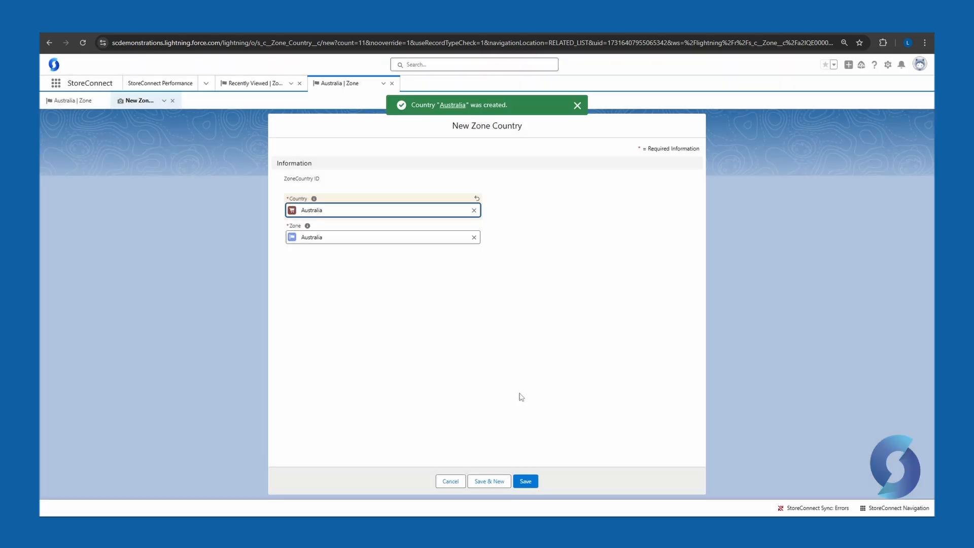
click(525, 480)
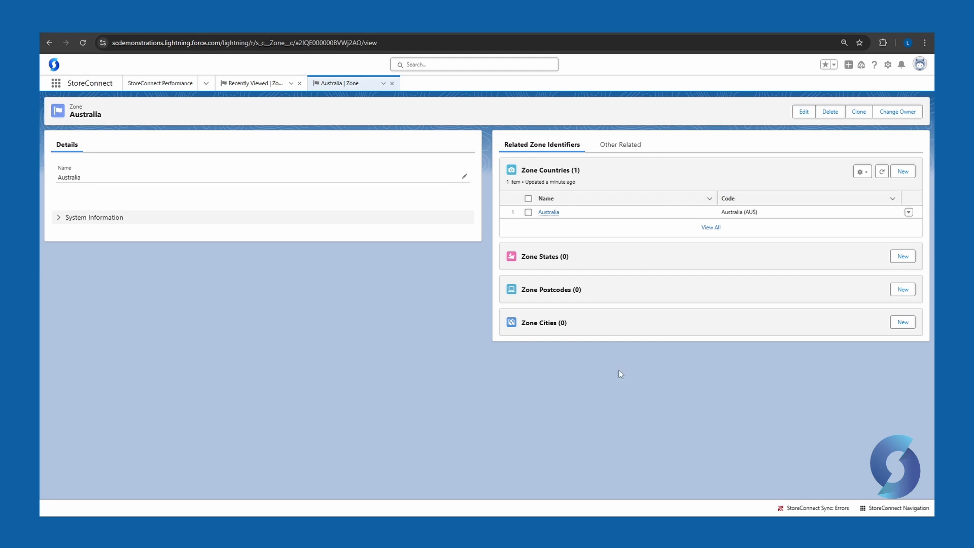
Enable shipping in the SC Demonstrations Store record and save the store.
click(888, 509)
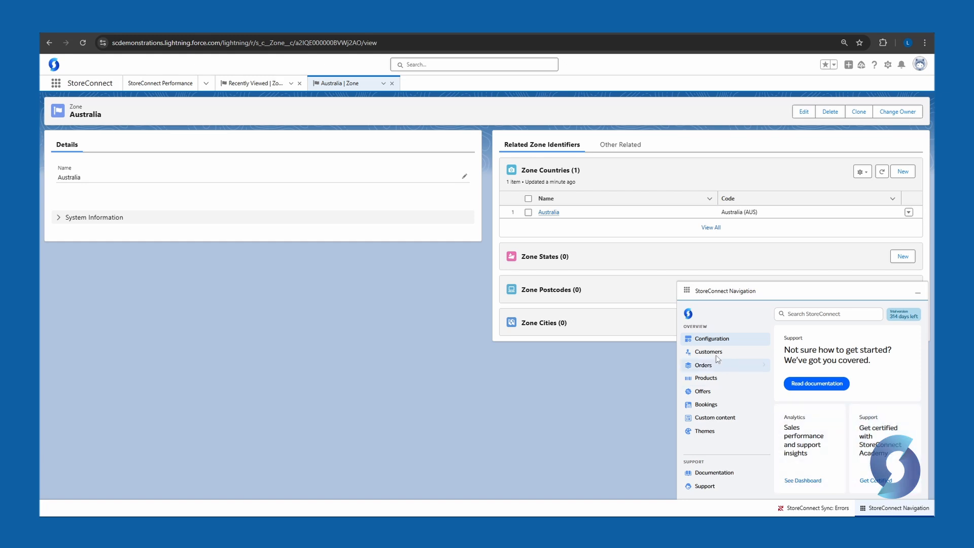
click(711, 341)
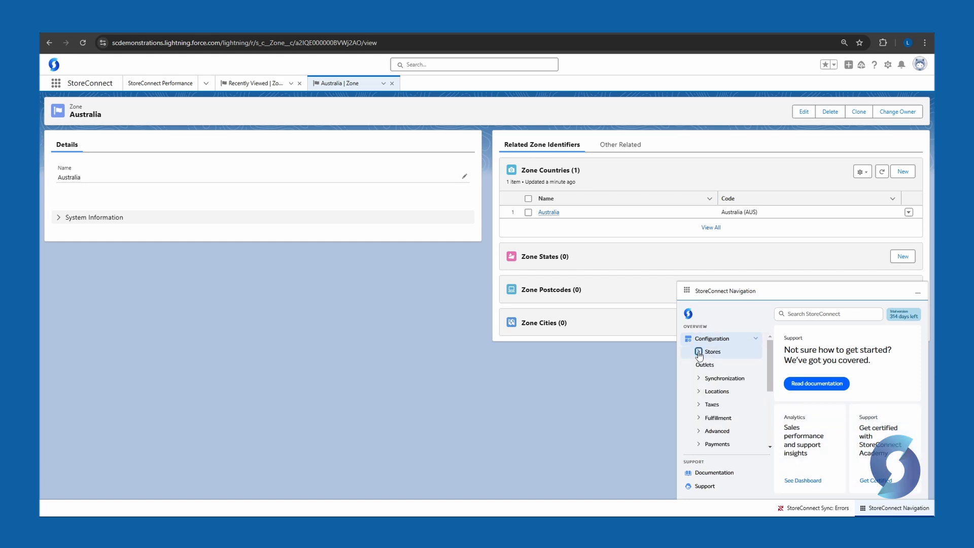
click(698, 352)
click(715, 369)
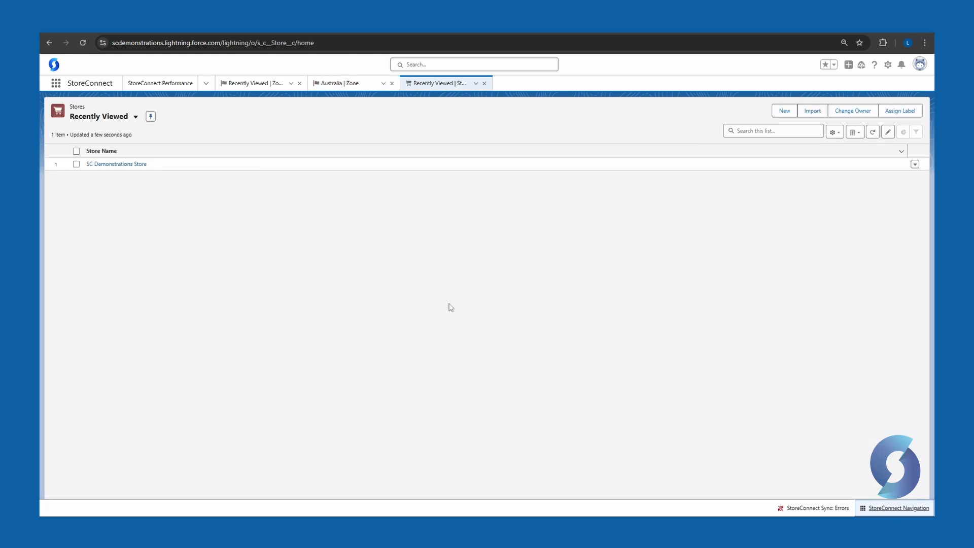
click(115, 166)
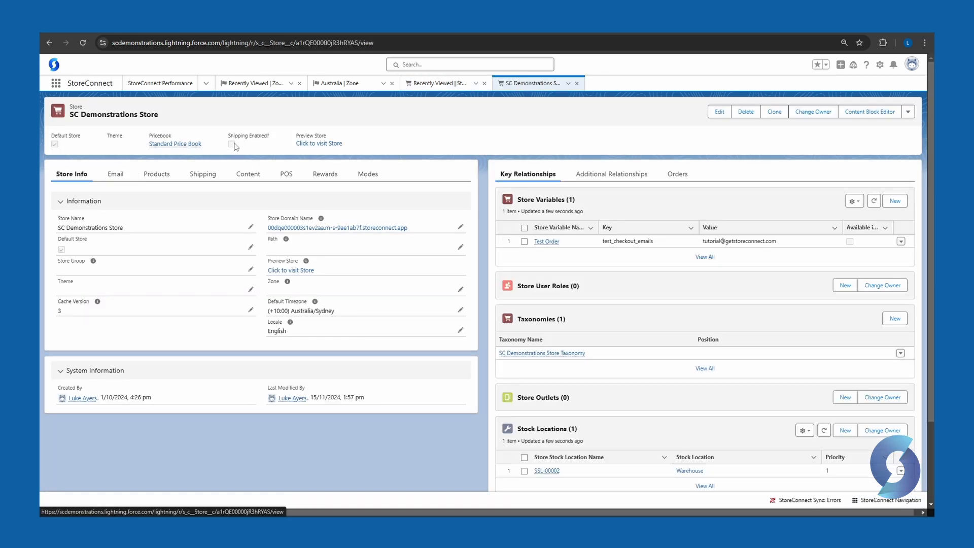
click(725, 111)
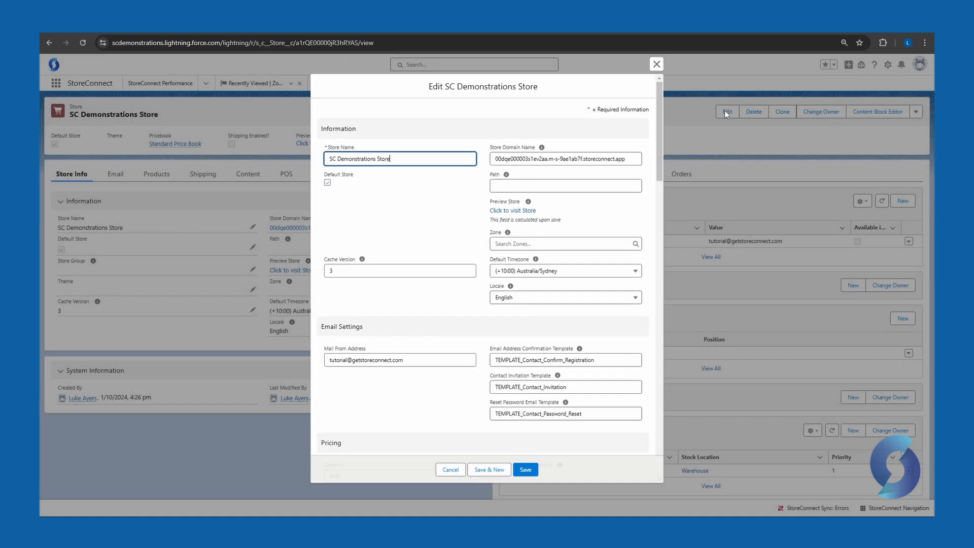
drag(659, 102, 661, 218)
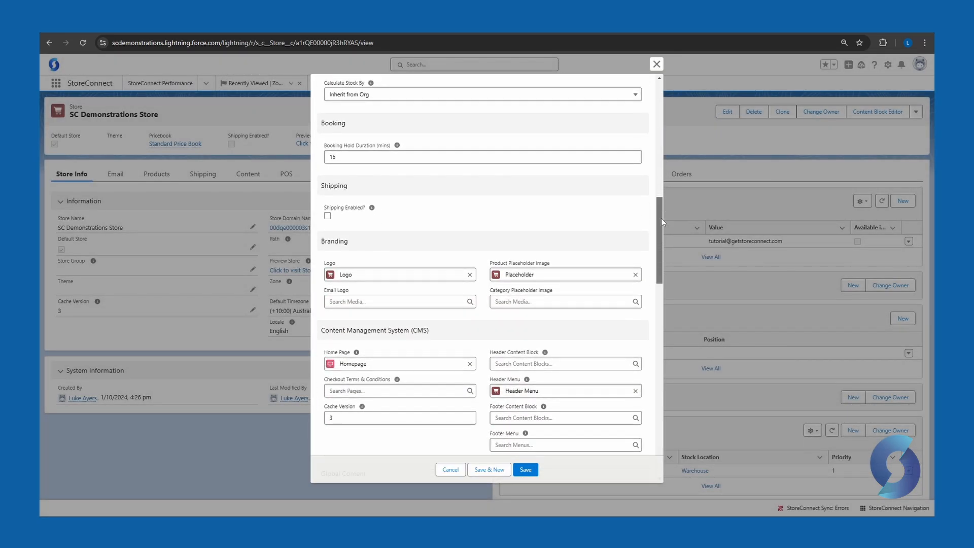
click(327, 216)
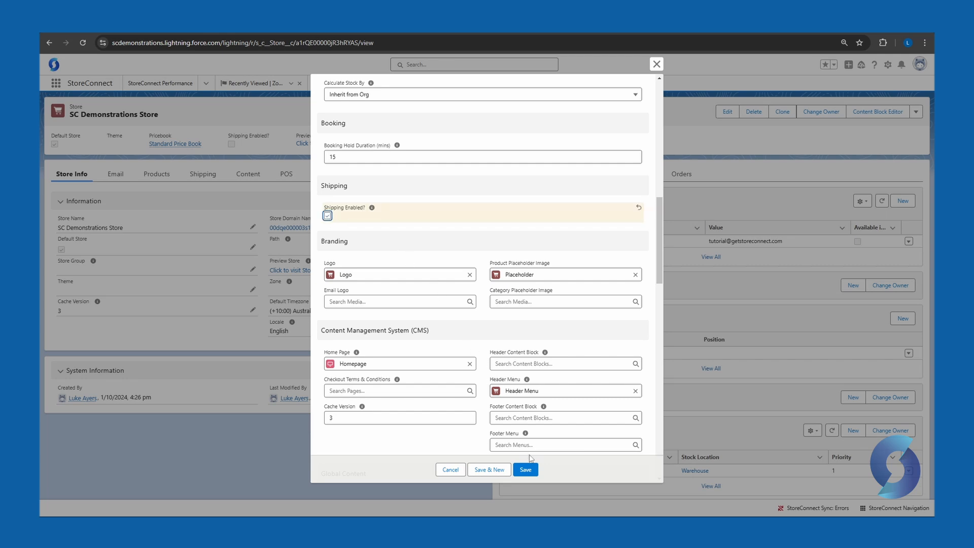
click(533, 470)
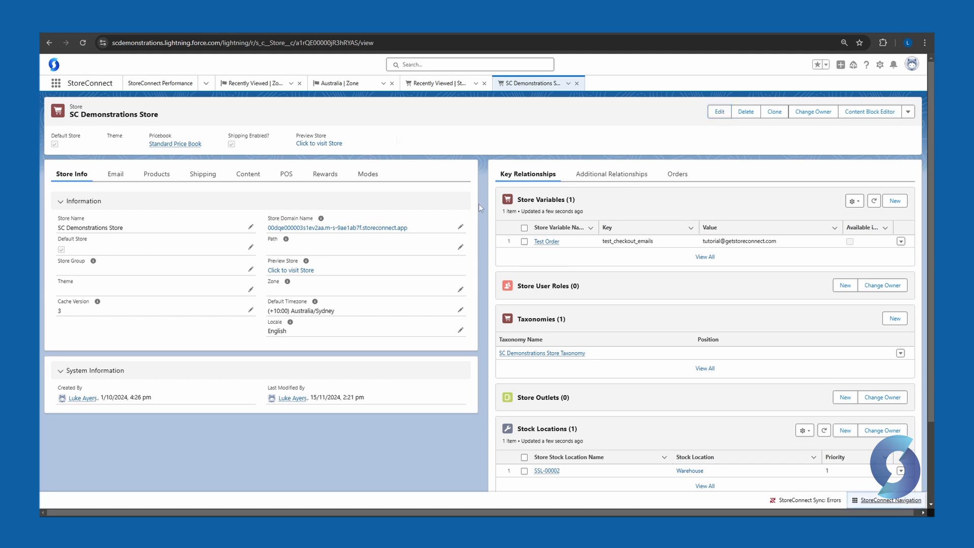
Start a new shipping rate named Standard Post, assigned to the SC Demonstrations Store and the Australia zone.
click(862, 500)
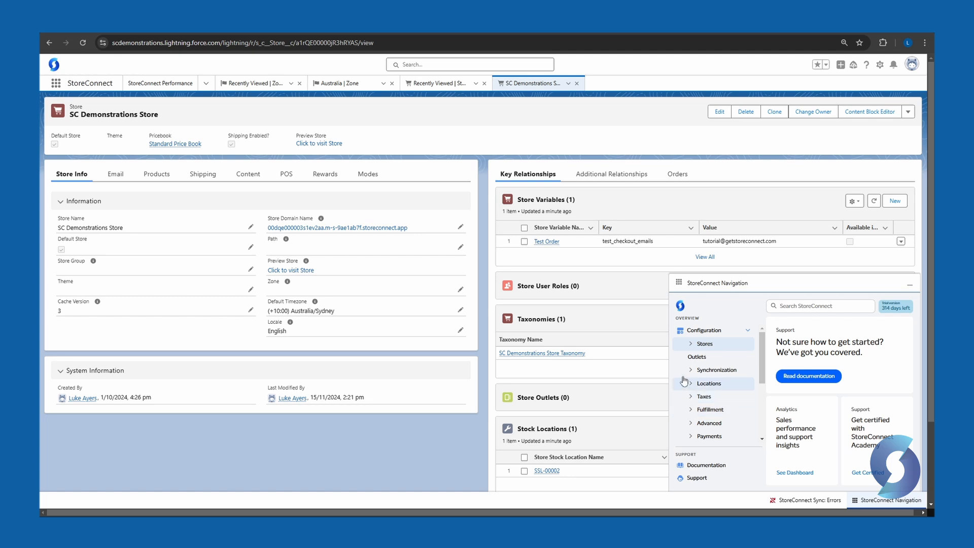
click(692, 411)
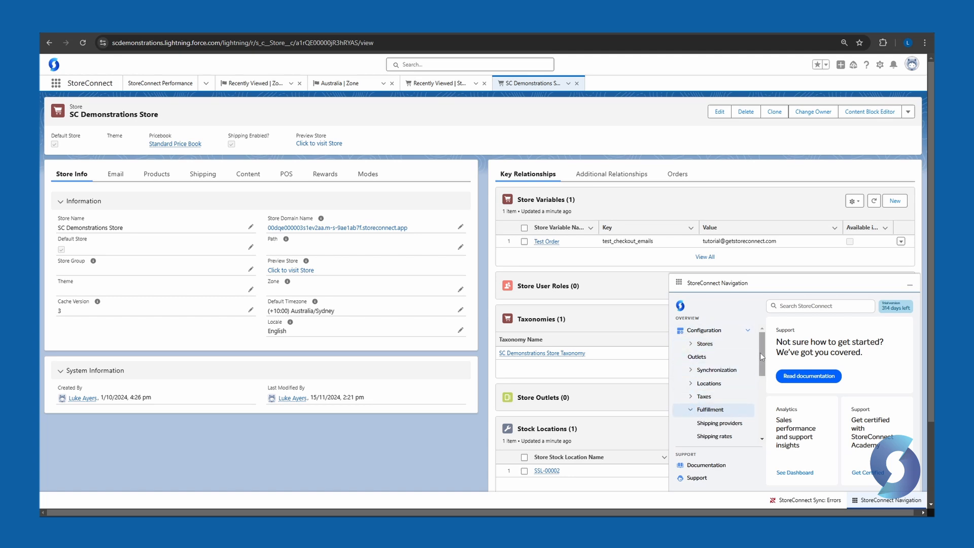
drag(760, 352, 761, 366)
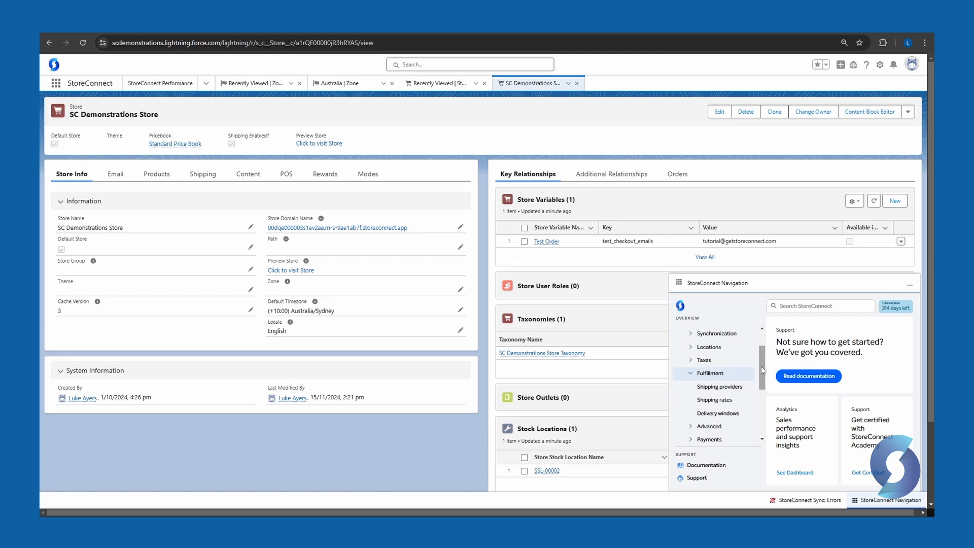
click(715, 401)
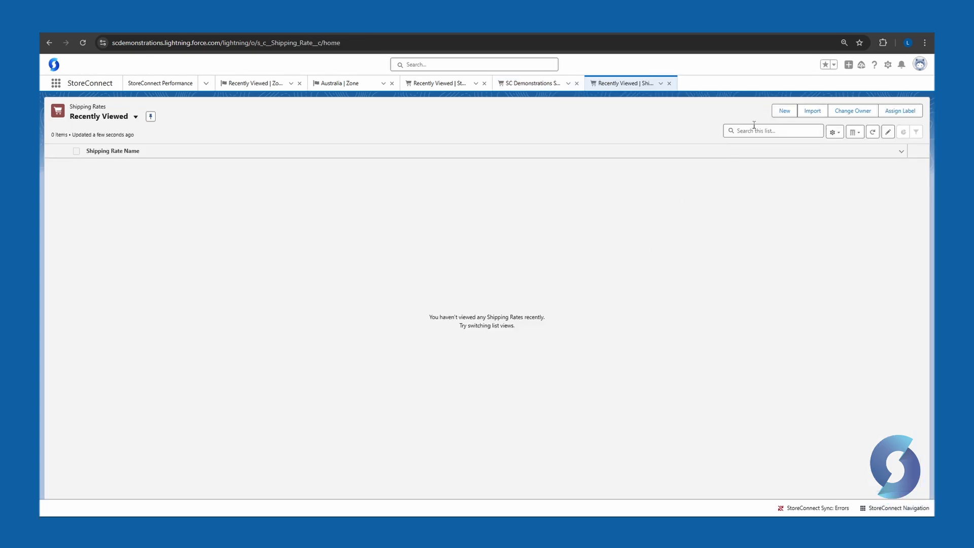
click(782, 112)
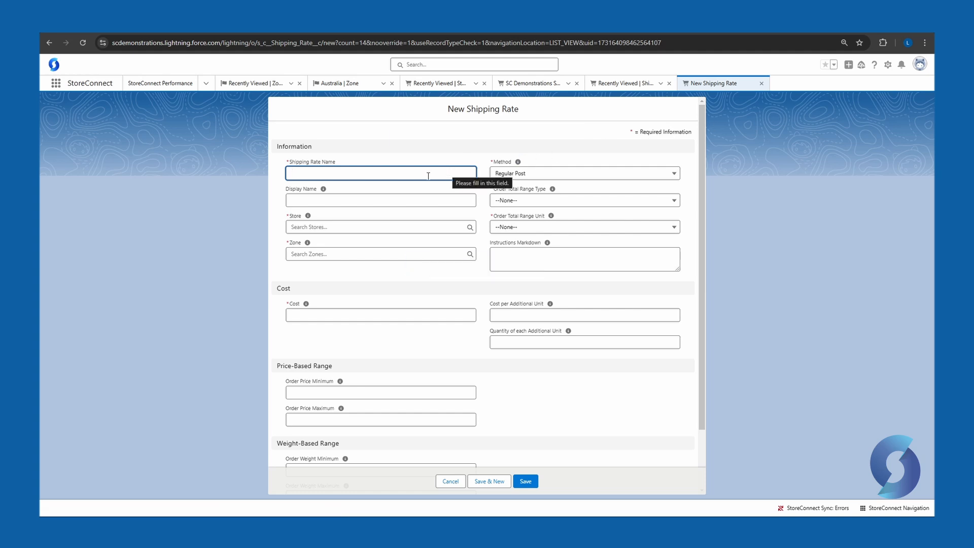
text(Standard Post)
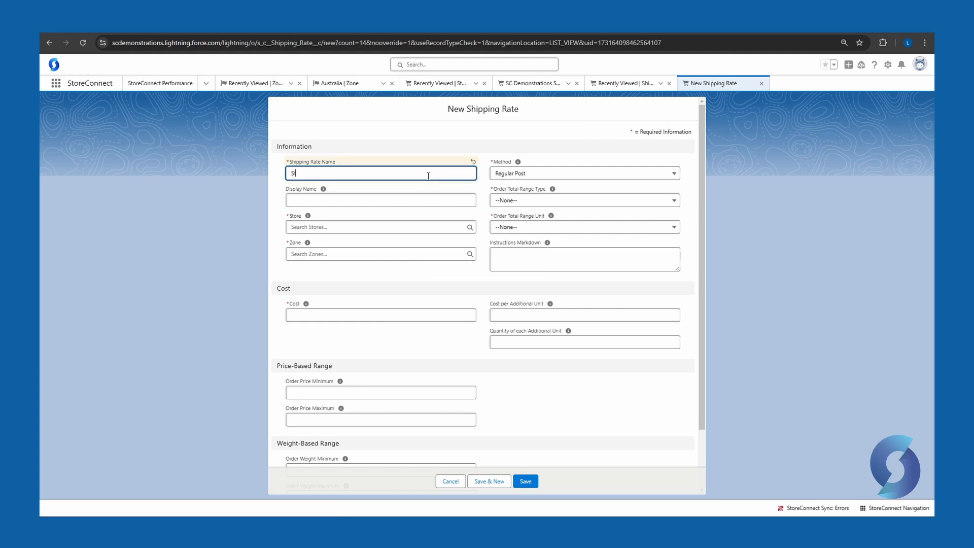
click(404, 224)
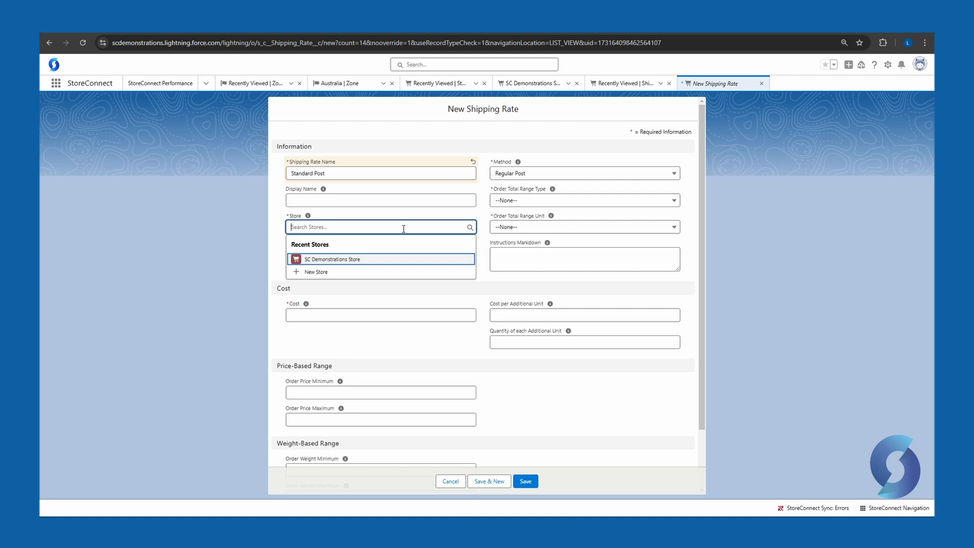
click(384, 255)
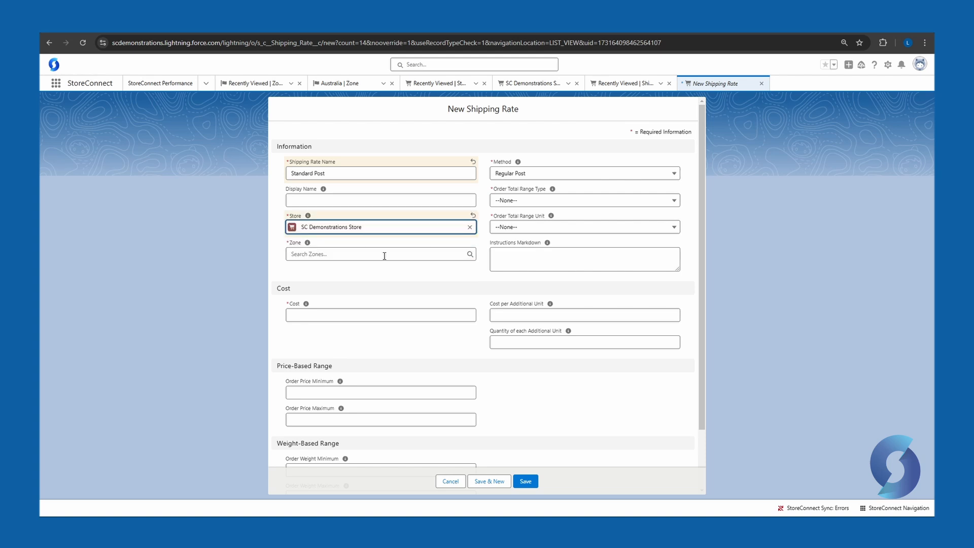
click(348, 254)
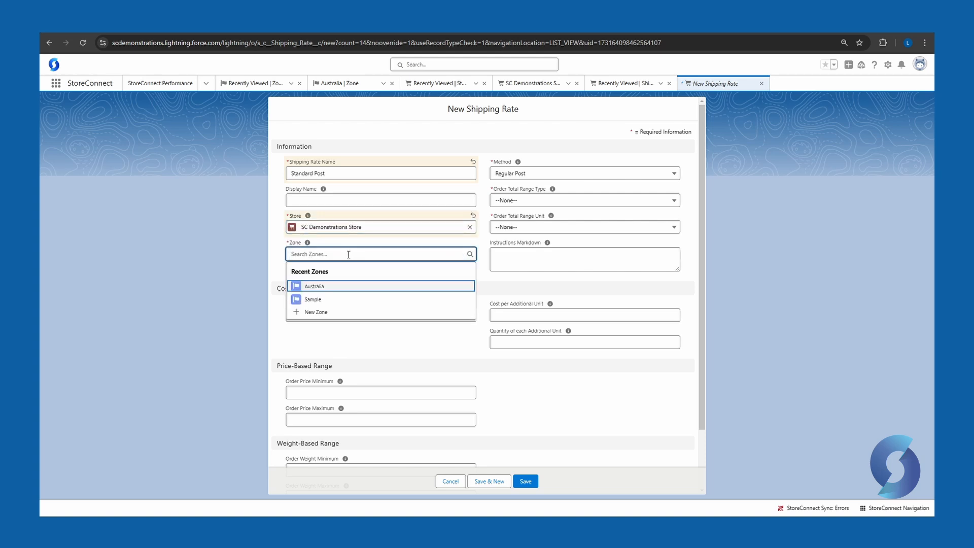
click(323, 287)
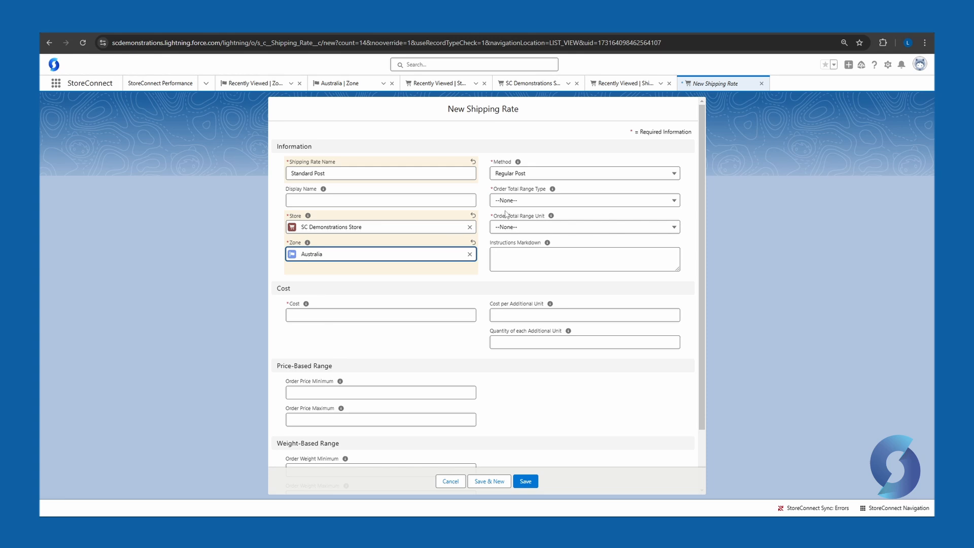
Set the shipping rate's method to Regular Post, order total range type to Calculate by Price, range unit to Dollars and cost to 10.
click(595, 176)
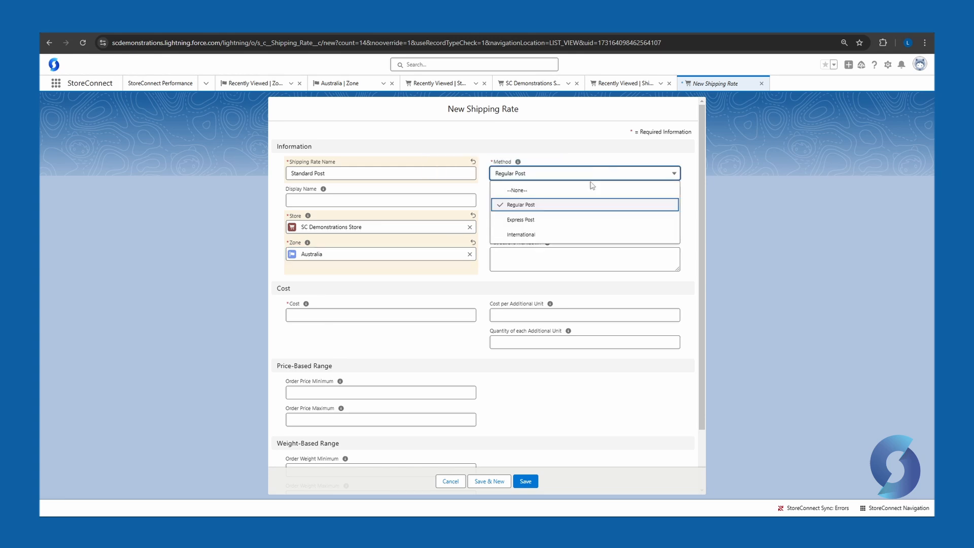
click(547, 207)
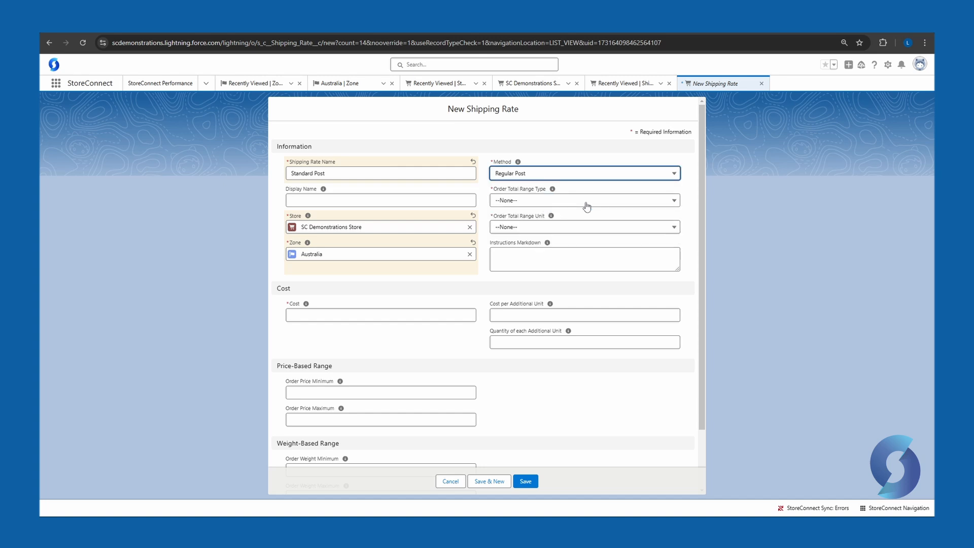
click(587, 207)
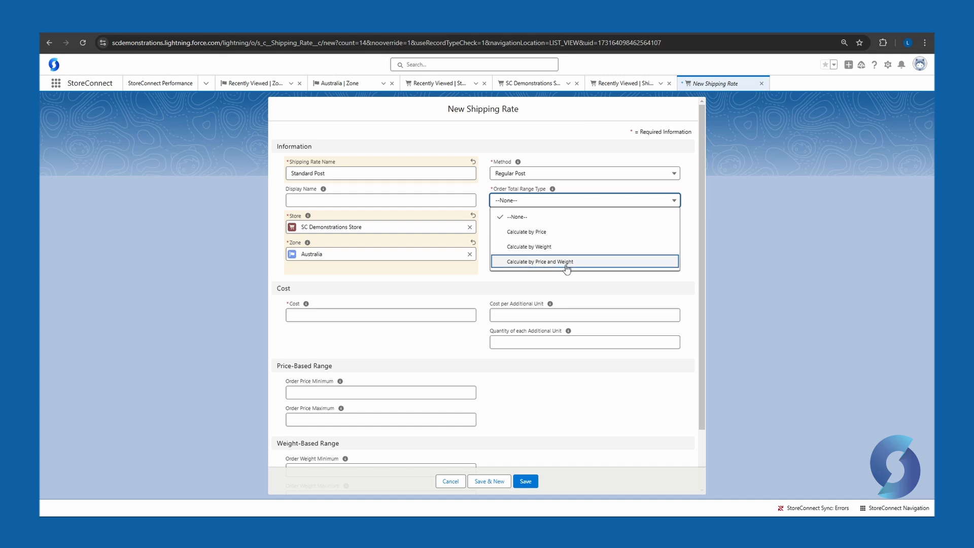
click(560, 234)
click(530, 227)
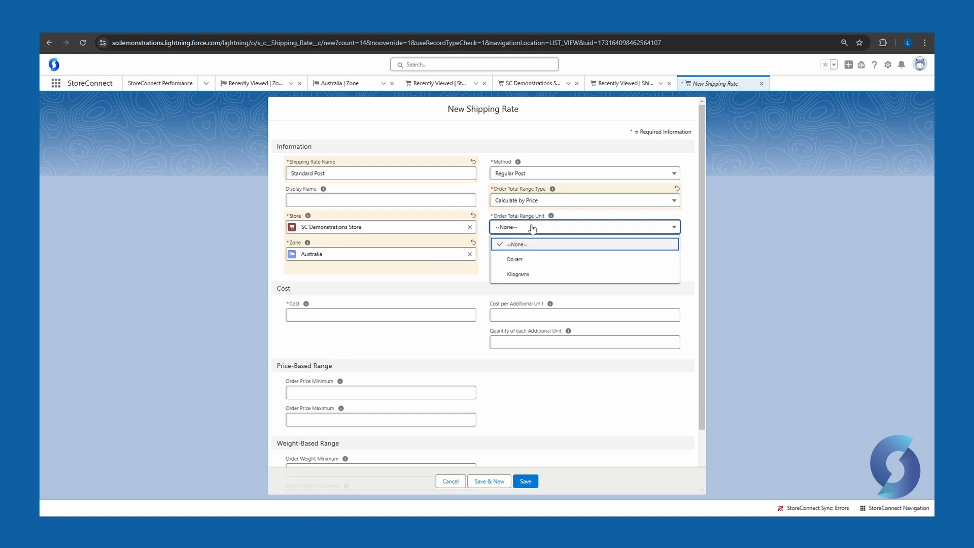
click(531, 262)
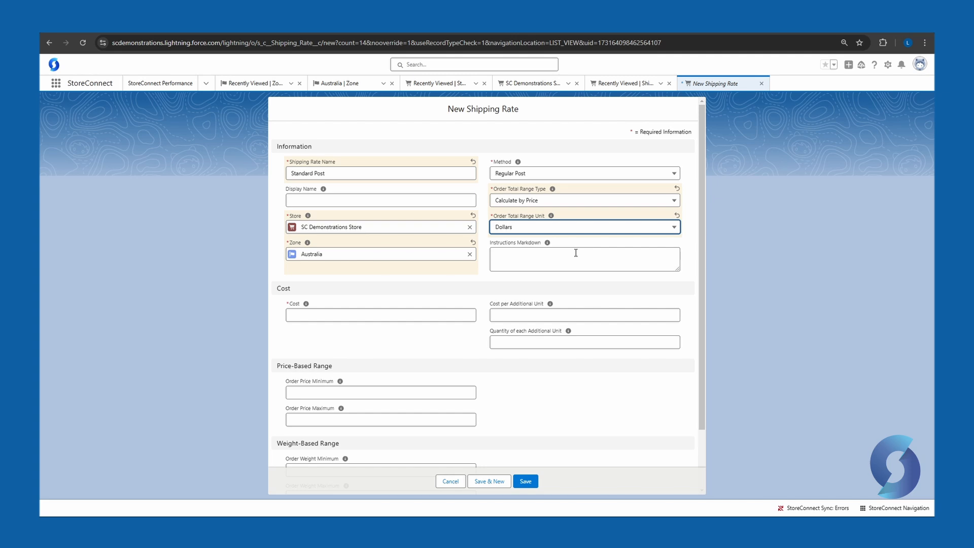
click(378, 316)
text(10)
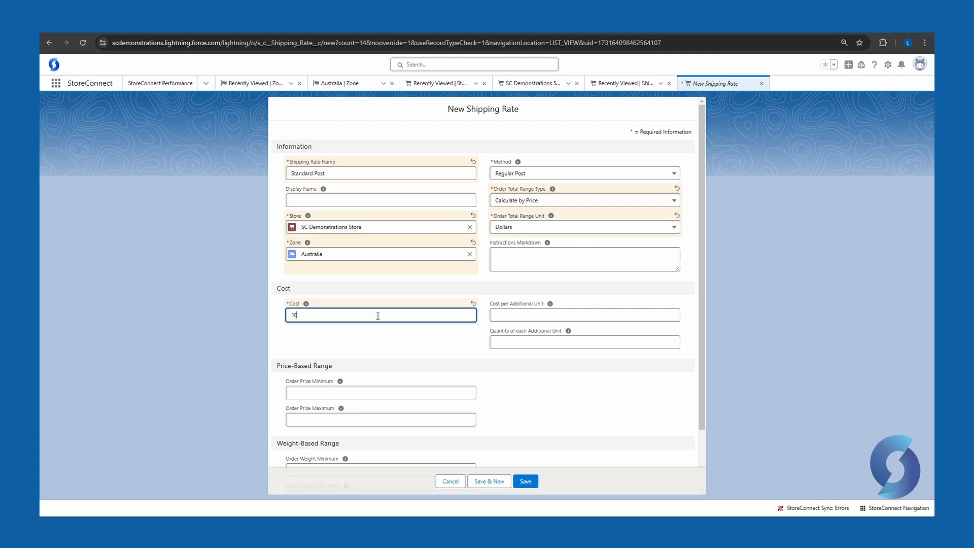
Set the Standard Post rate's order price minimum to 0 and save the new shipping rate.
click(376, 336)
scroll(376, 336, down, 2)
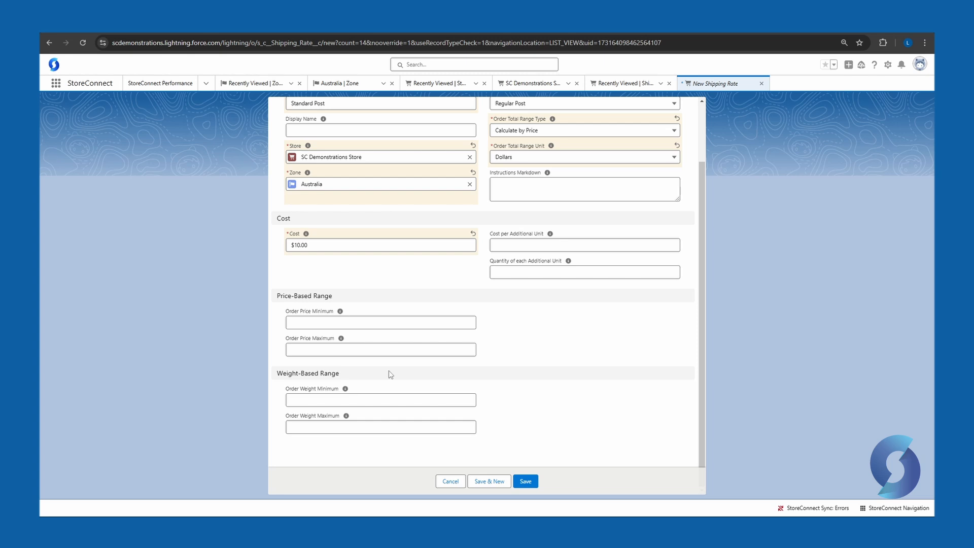
click(308, 323)
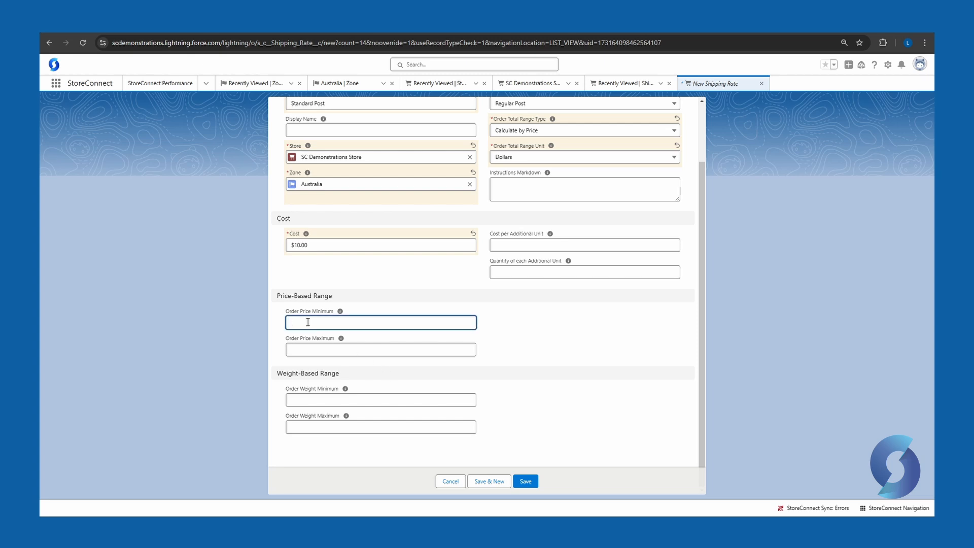
text(0)
click(503, 325)
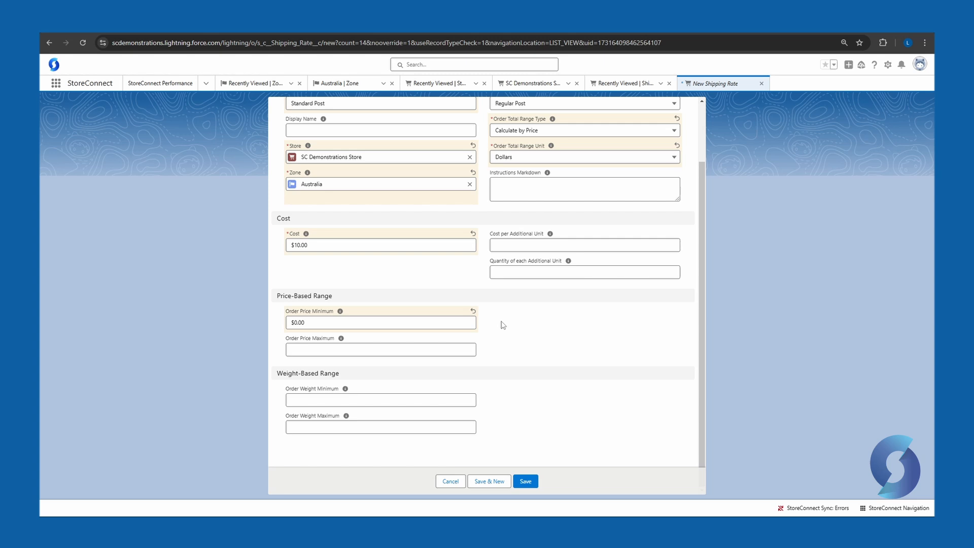
click(526, 481)
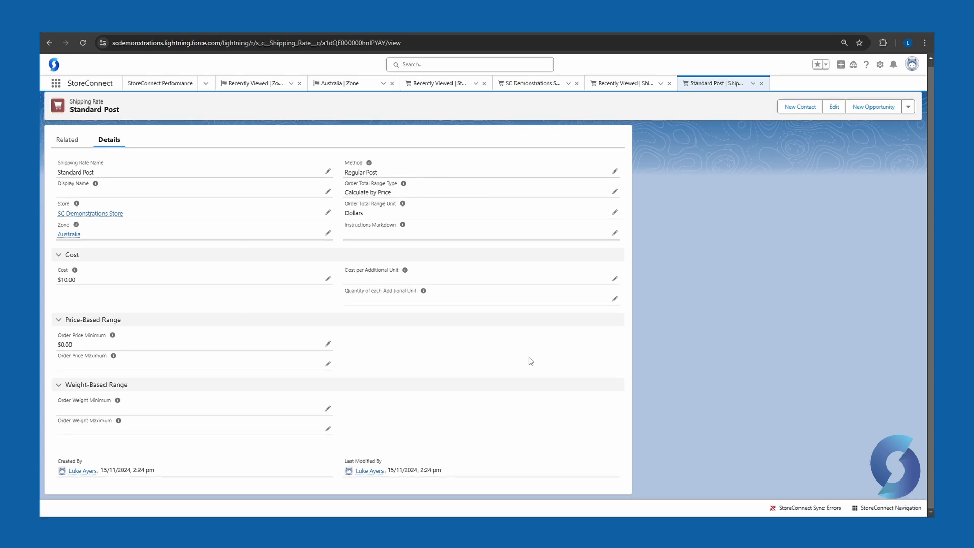
Add Regular Post to the chosen shipping methods of the Steve Plushie Orange Hoodie product and save it.
click(879, 508)
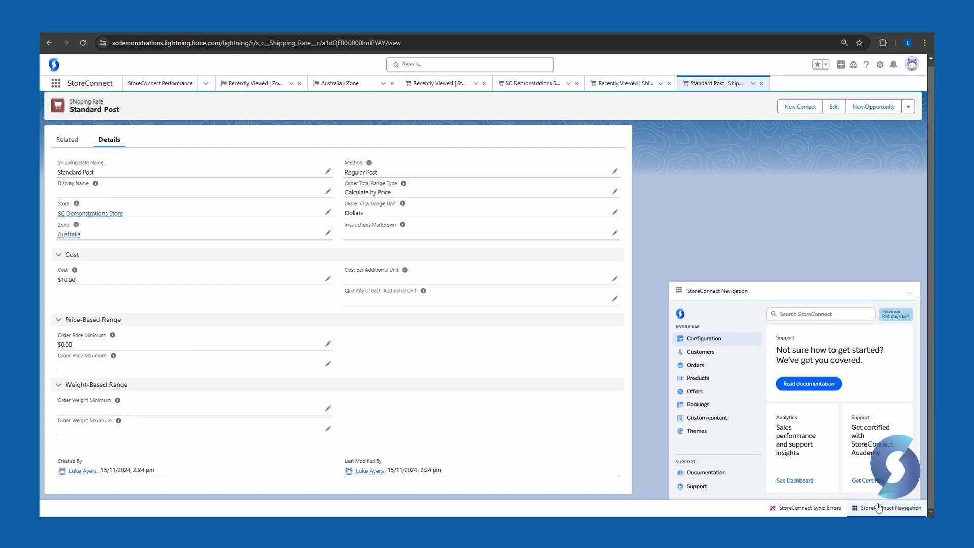
click(705, 379)
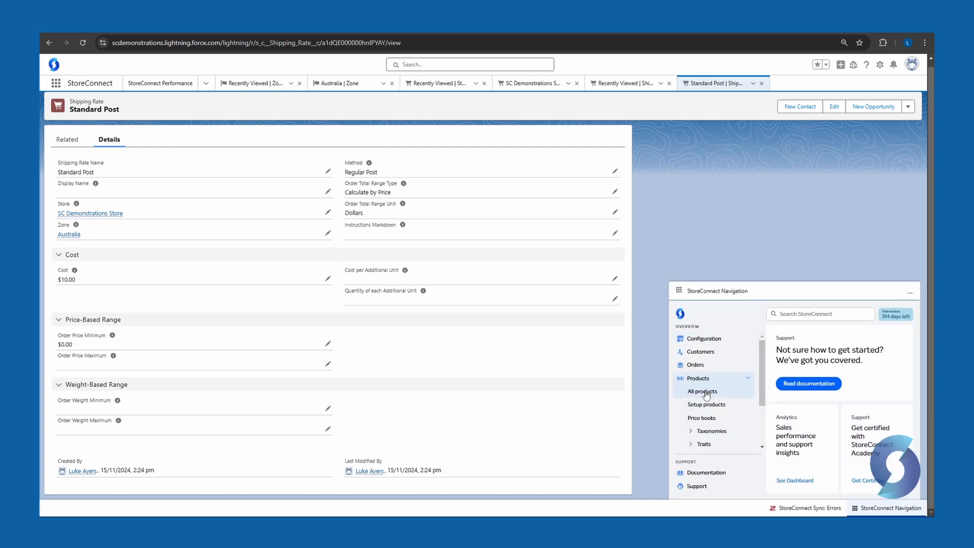
click(705, 393)
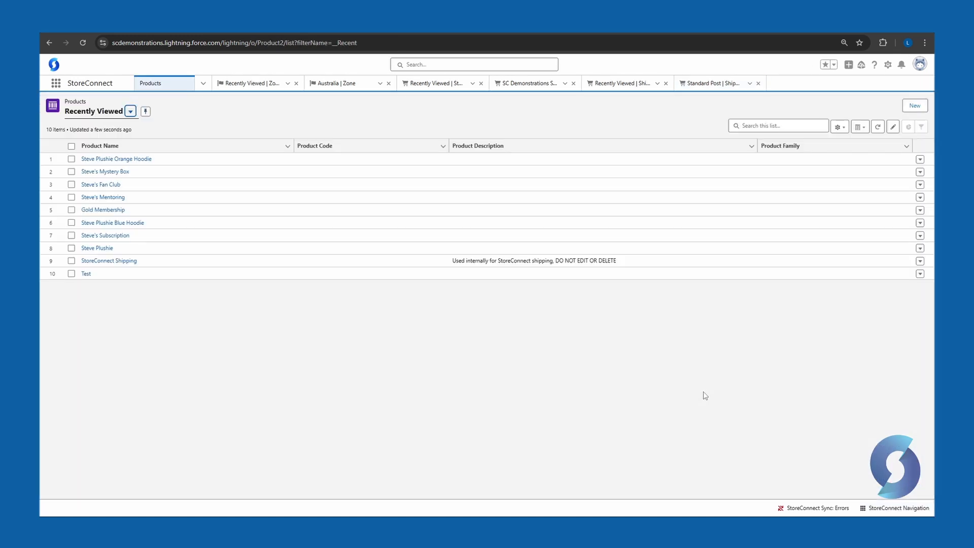
click(129, 160)
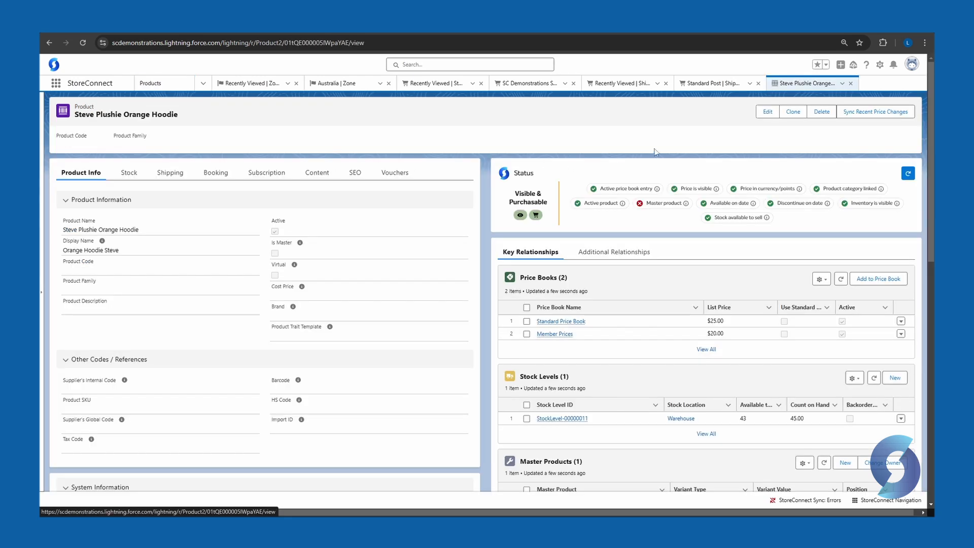
click(767, 112)
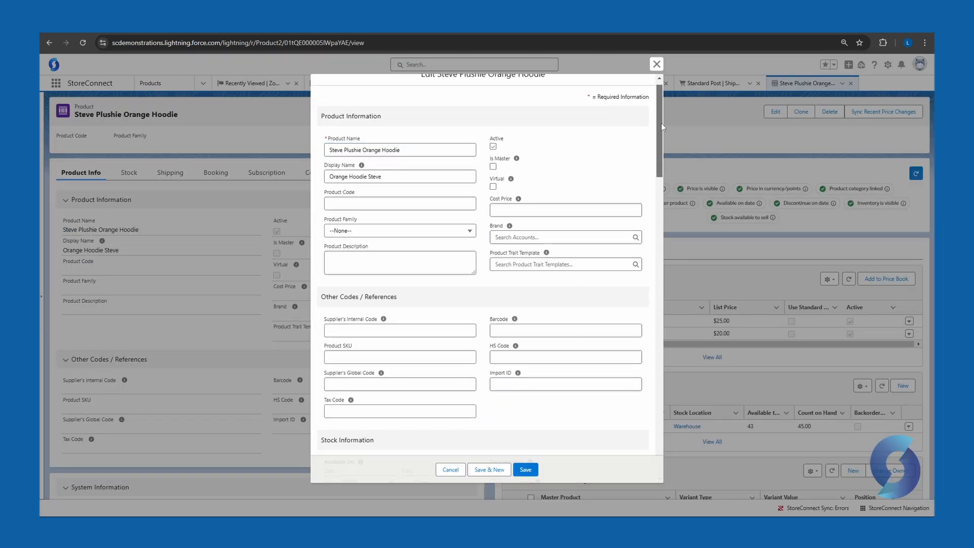
drag(661, 123, 656, 222)
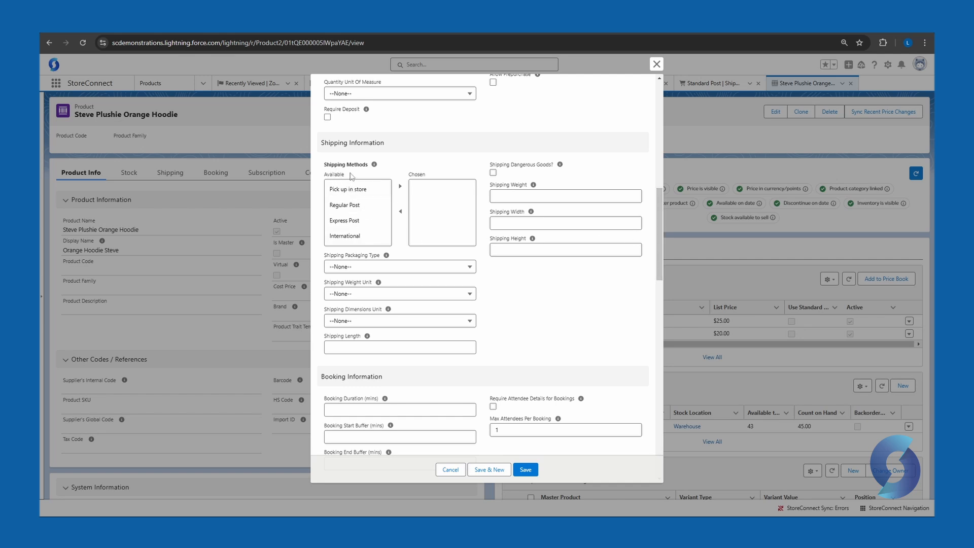
click(350, 207)
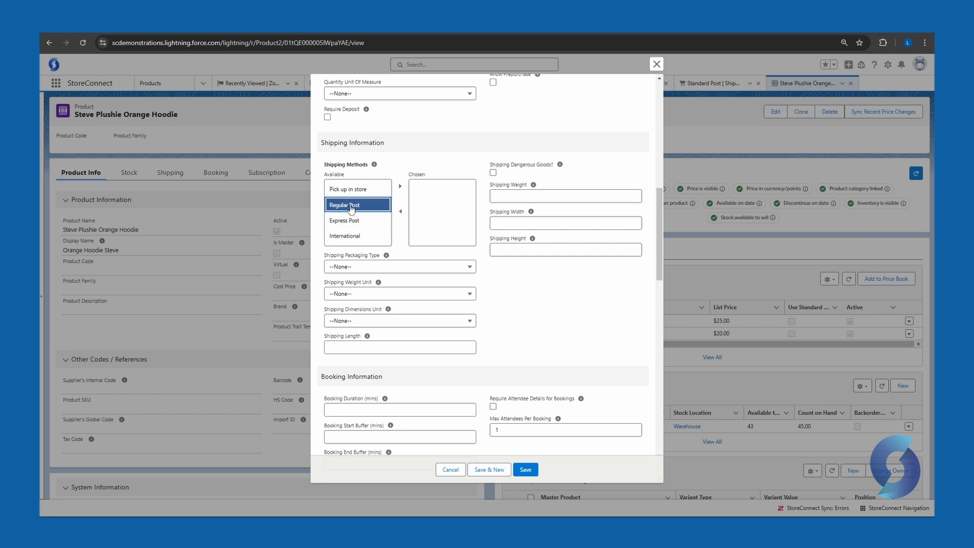
click(400, 186)
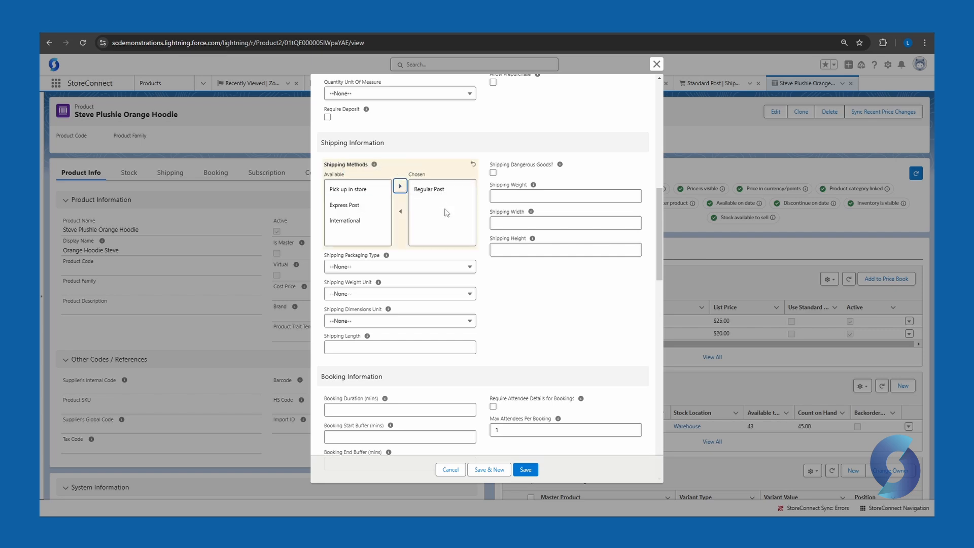
click(526, 469)
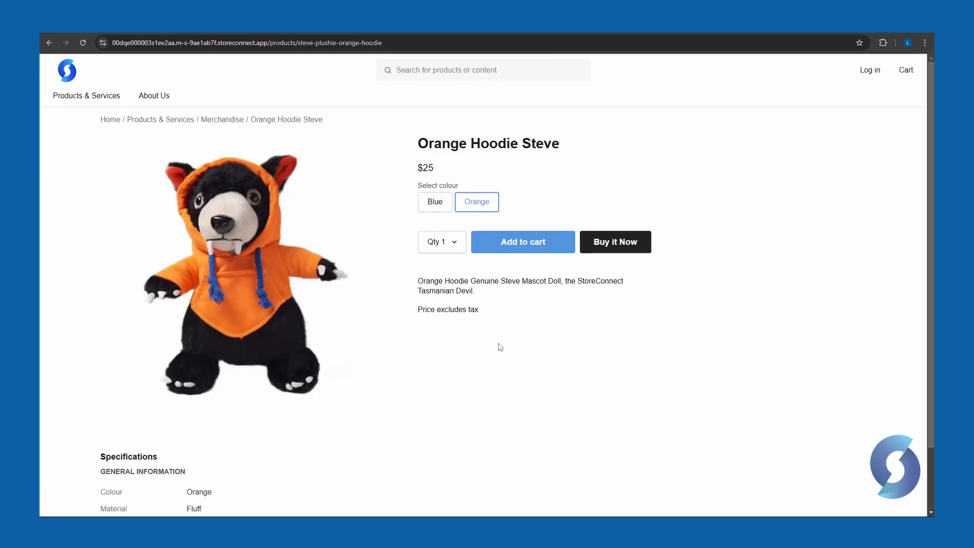
On the storefront, add Orange Hoodie Steve to the cart and proceed through checkout with Standard Post as the delivery option.
click(543, 247)
click(839, 182)
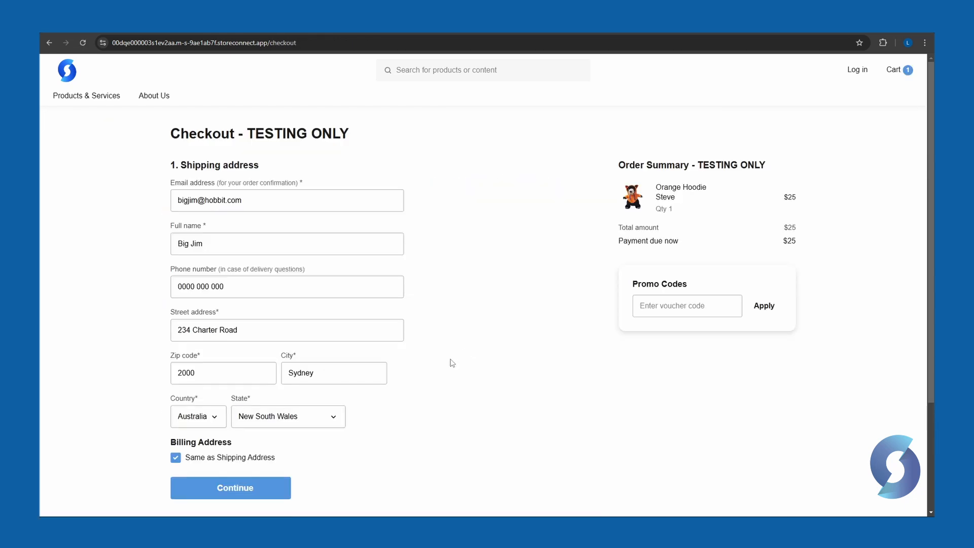
click(256, 492)
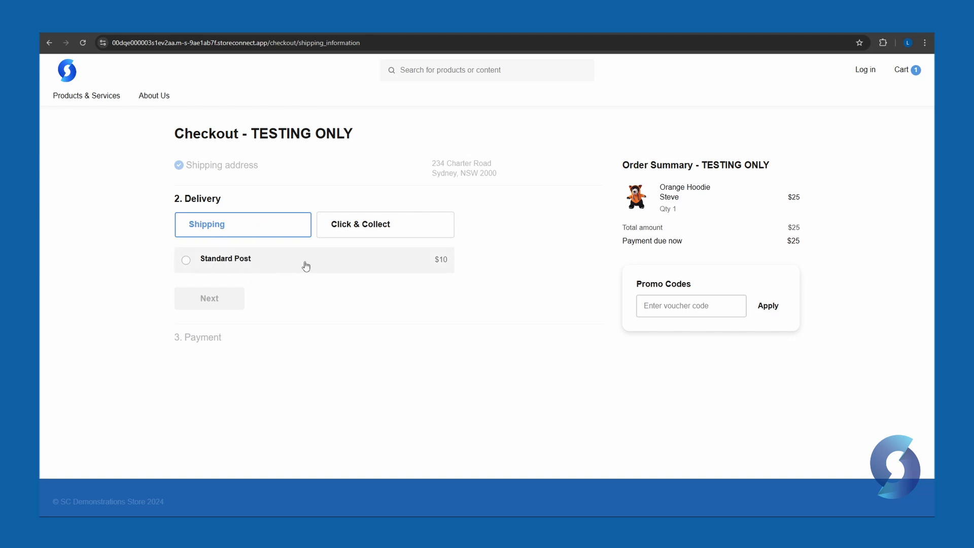
click(186, 265)
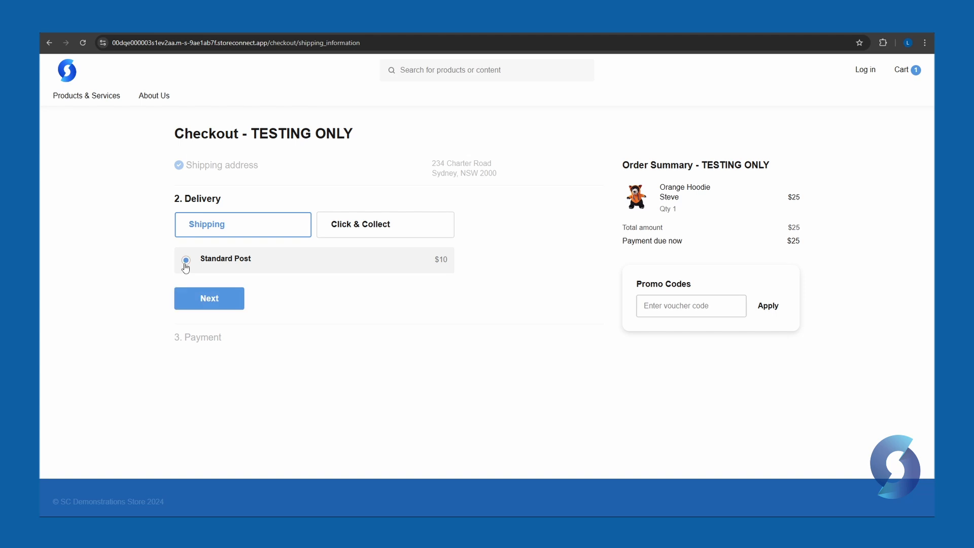
click(211, 300)
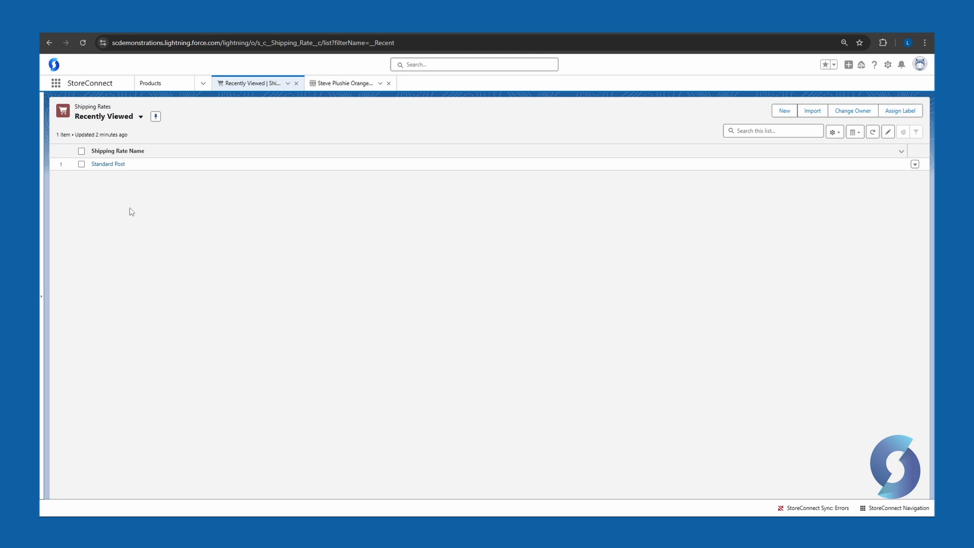
Clone the Standard Post shipping rate and name the copy Express Post.
click(105, 165)
click(909, 113)
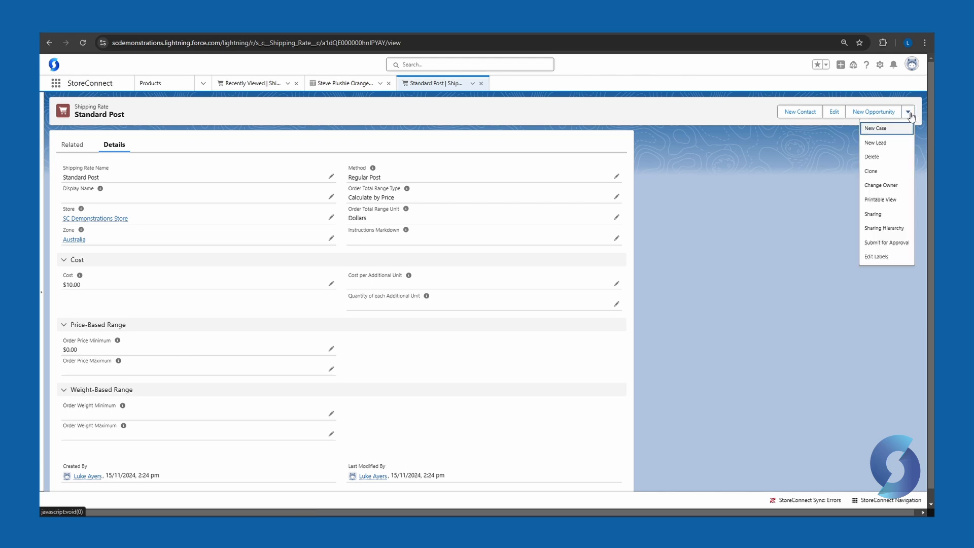
click(872, 173)
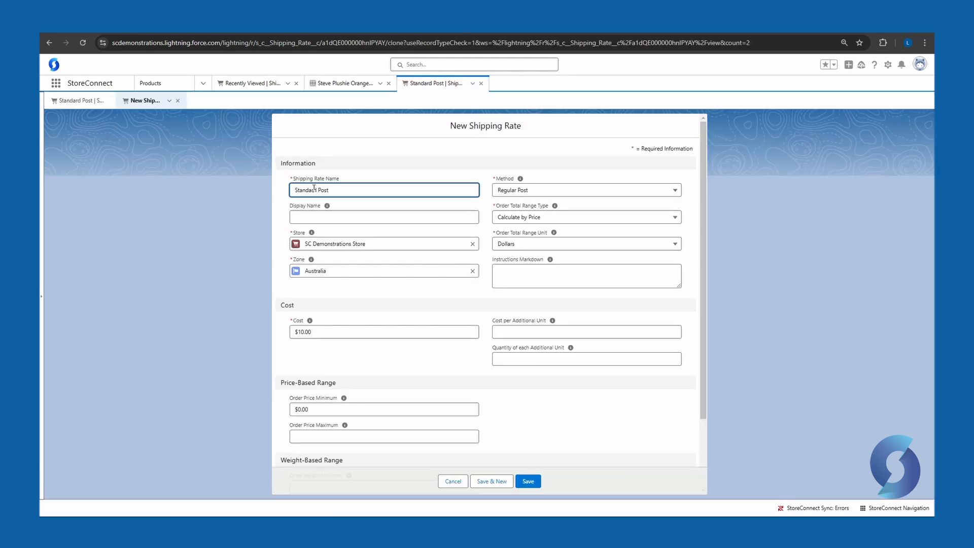
click(316, 190)
key(BackSpace)
key(BackSpace)
key(BackSpace)
key(BackSpace)
key(BackSpace)
key(BackSpace)
key(BackSpace)
key(BackSpace)
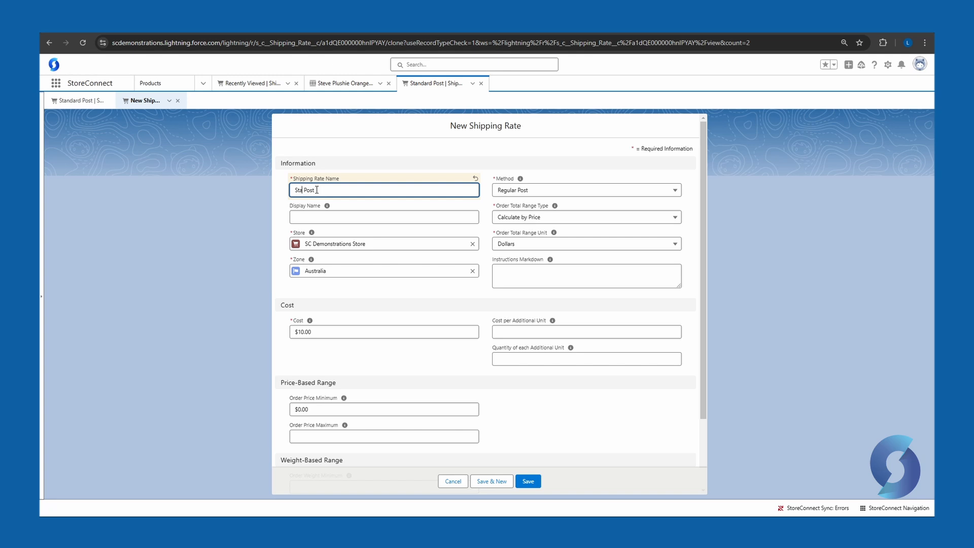
text(Express)
Set the cloned rate's method to Express Post and its cost to 18, and save it.
click(567, 191)
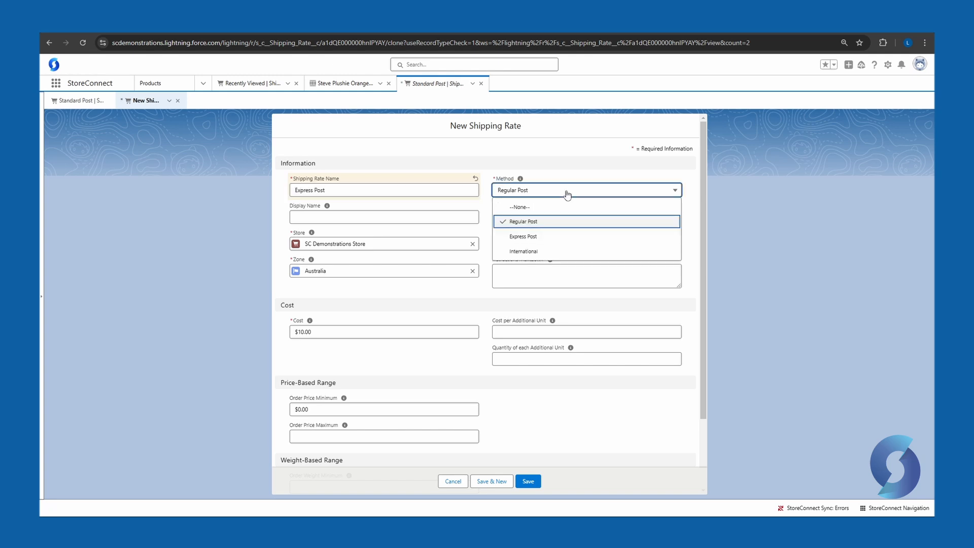
click(529, 241)
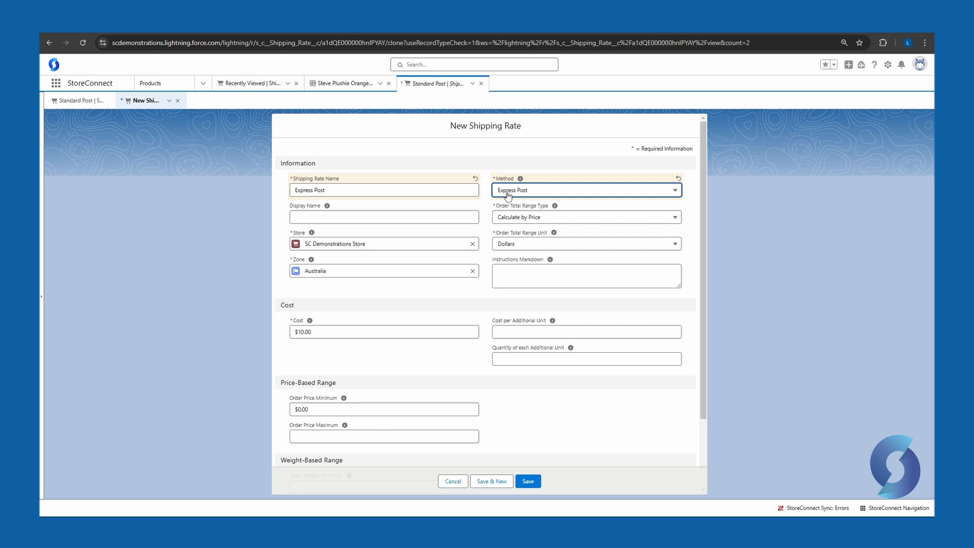
click(507, 193)
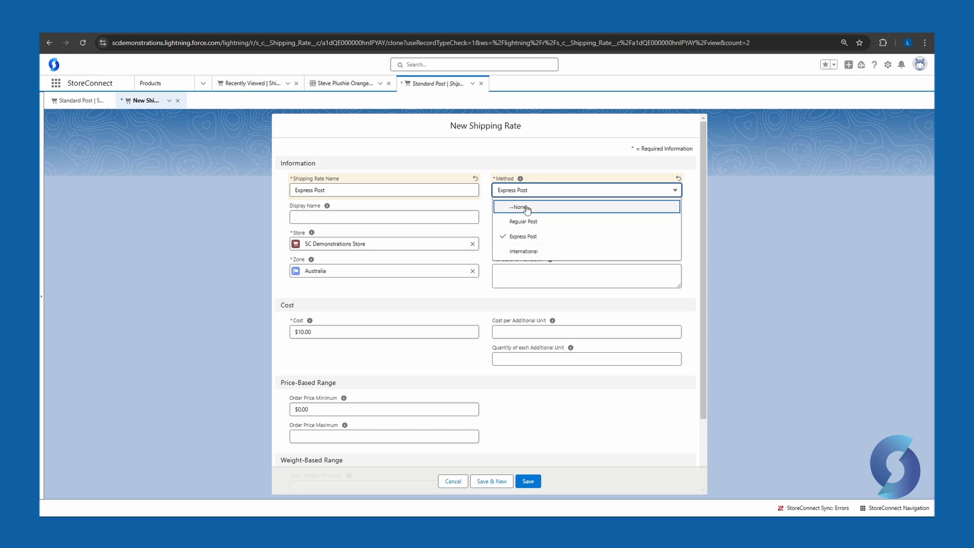
click(527, 270)
click(317, 333)
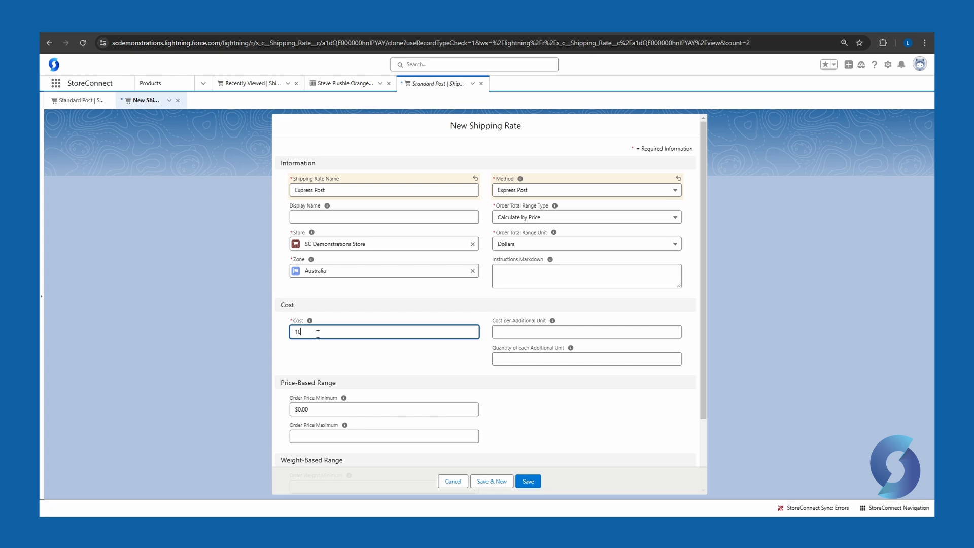
key(BackSpace)
click(281, 334)
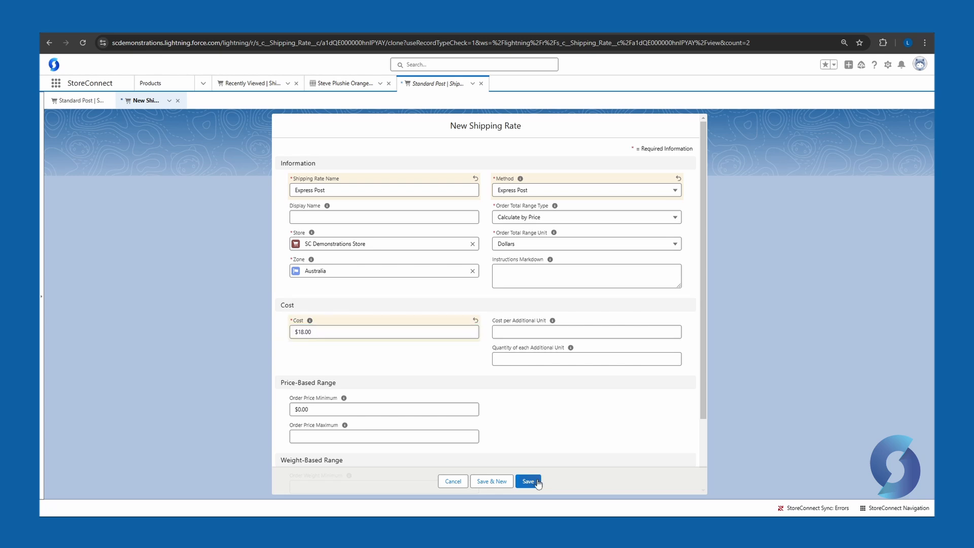
click(538, 483)
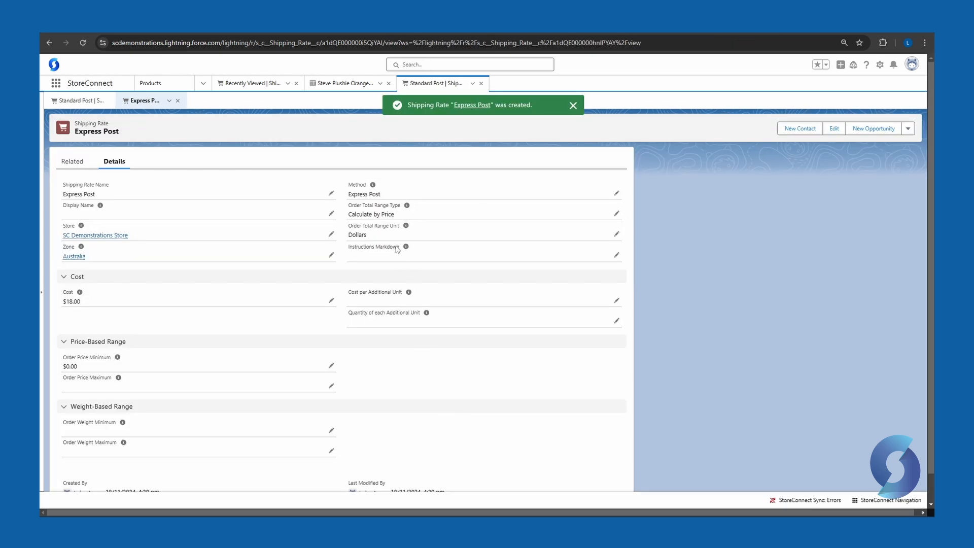
Add Express Post to the Steve Plushie Orange Hoodie's shipping methods, save, and select Express Post as the delivery option in the storefront checkout.
click(349, 84)
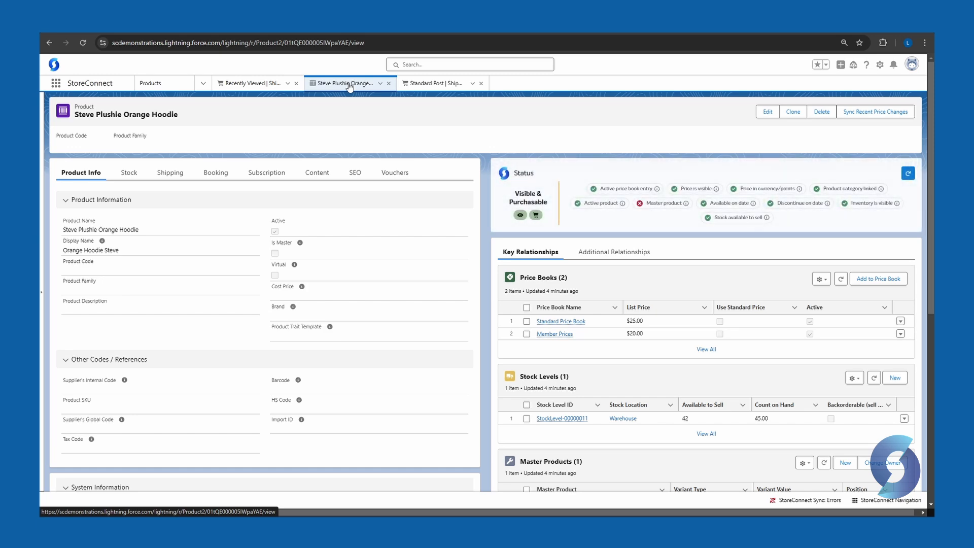
click(760, 116)
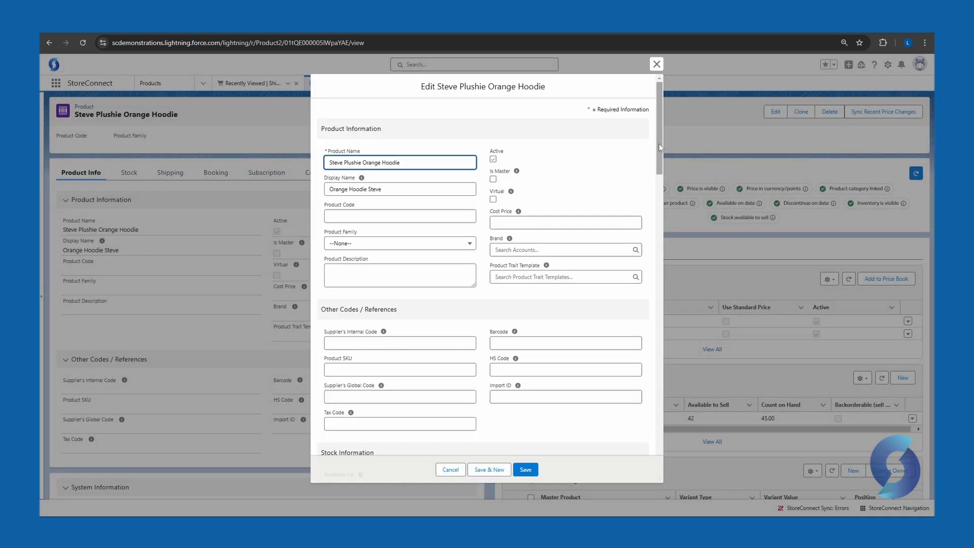
drag(659, 144, 656, 239)
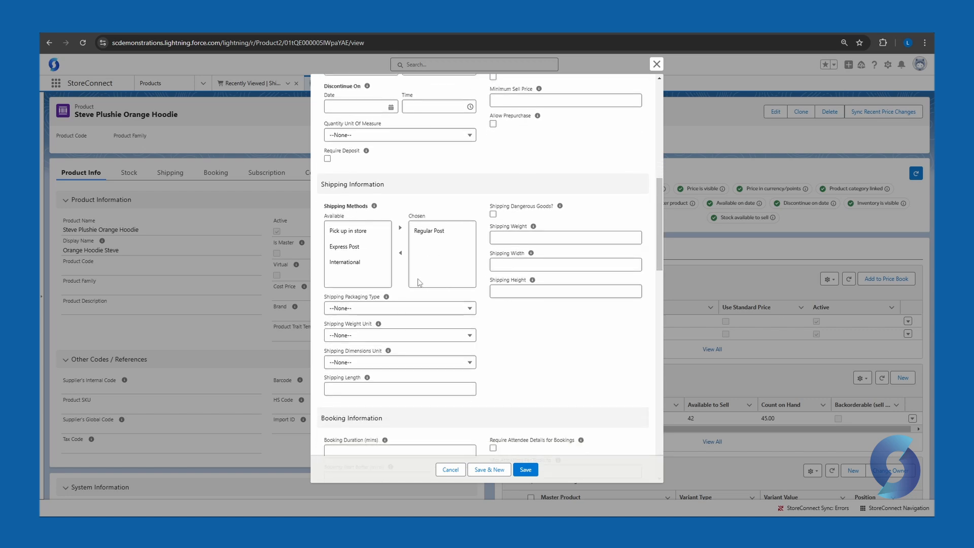
click(347, 247)
click(399, 227)
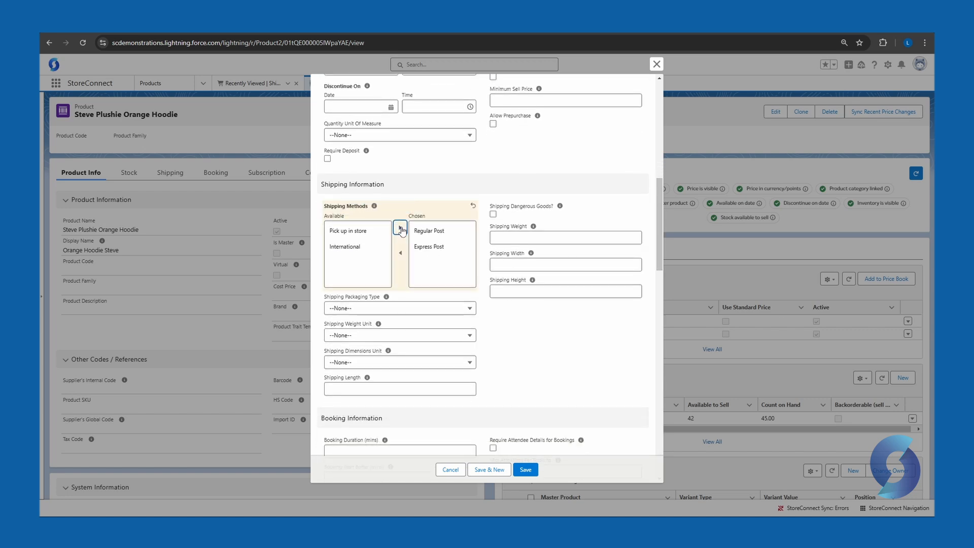
click(526, 469)
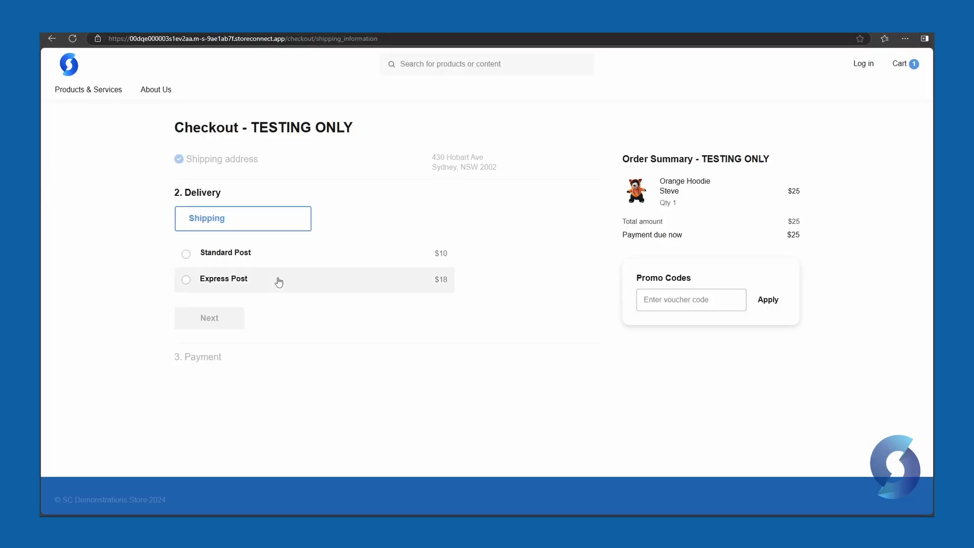
click(186, 281)
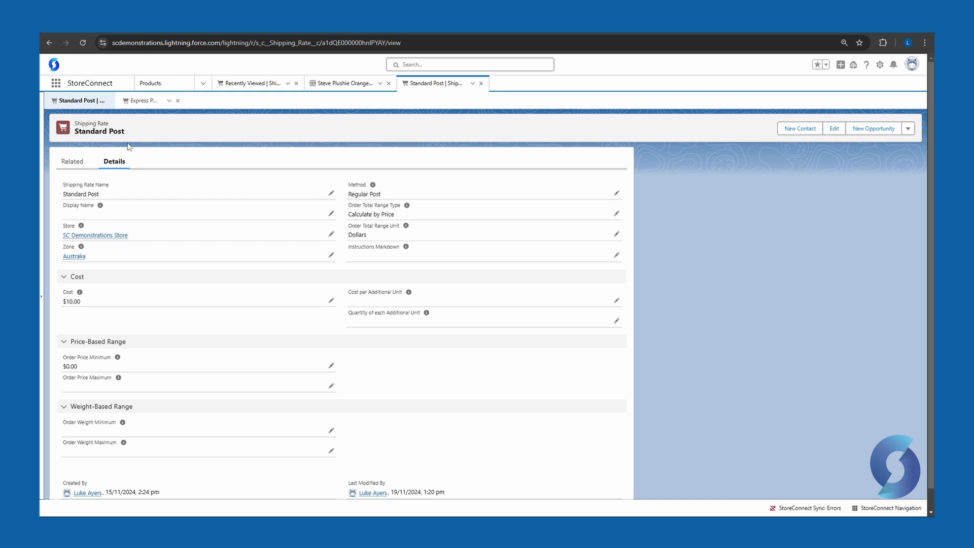
Set the Standard Post rate's order total range type to Calculate by Weight and its range unit to Kilograms.
click(616, 214)
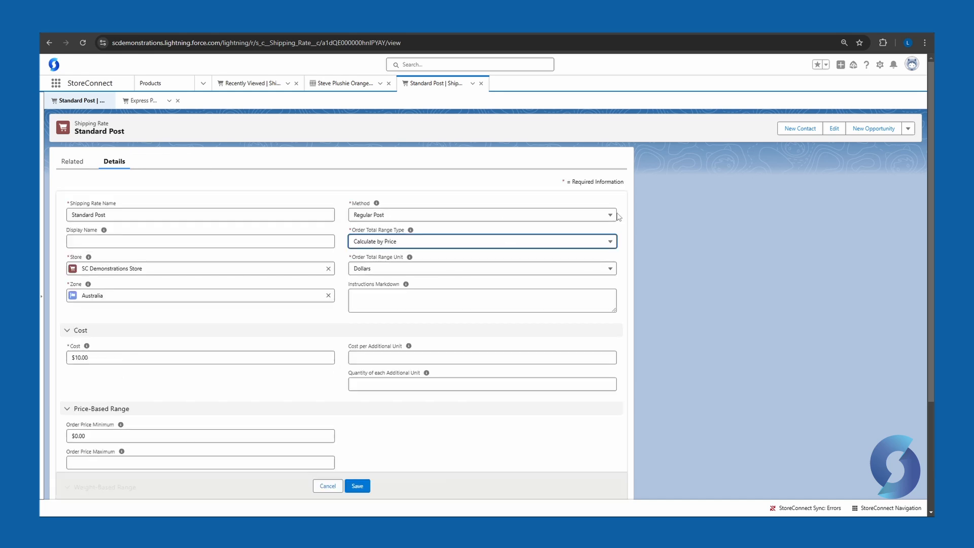
click(448, 243)
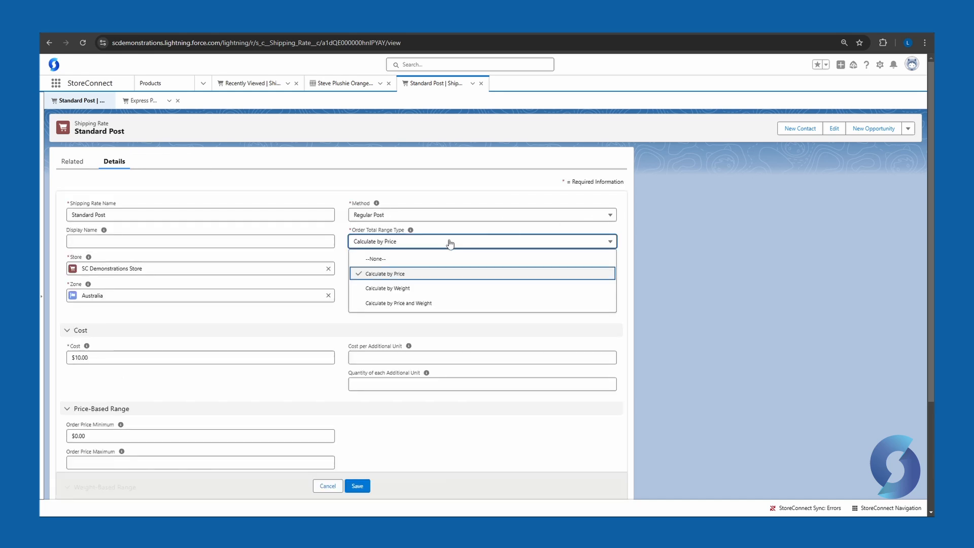
click(414, 288)
click(387, 271)
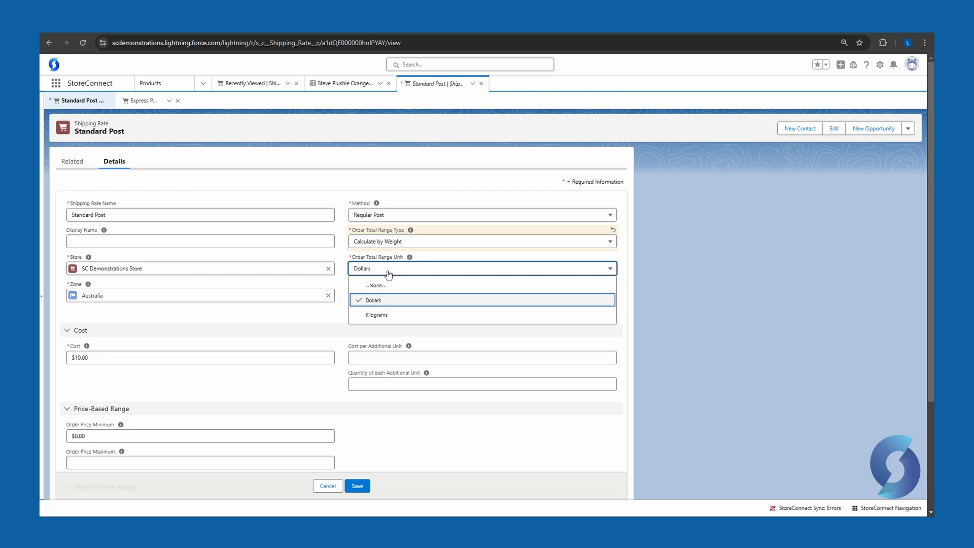
click(388, 315)
Set Standard Post's cost per additional unit to 2 and the quantity of each additional unit to 1.
click(75, 375)
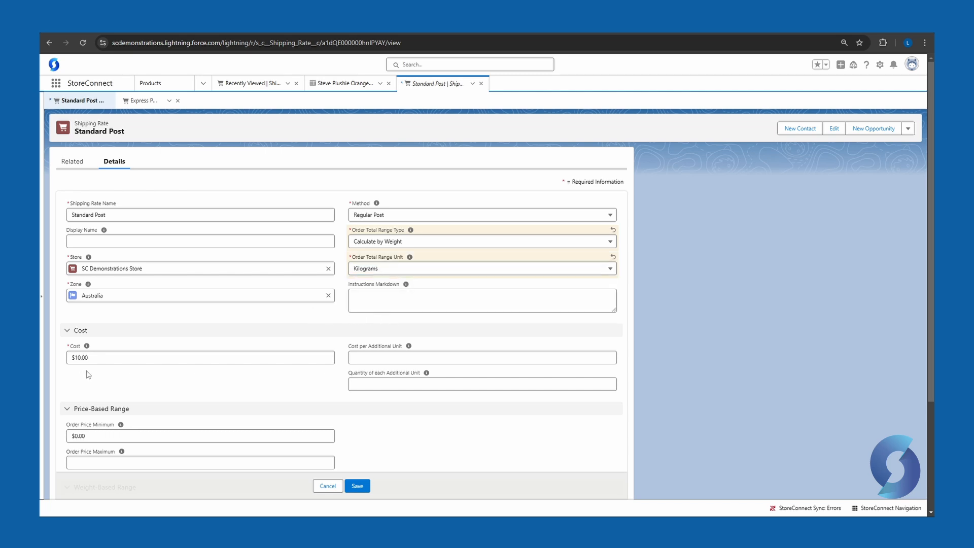
click(425, 357)
text(2)
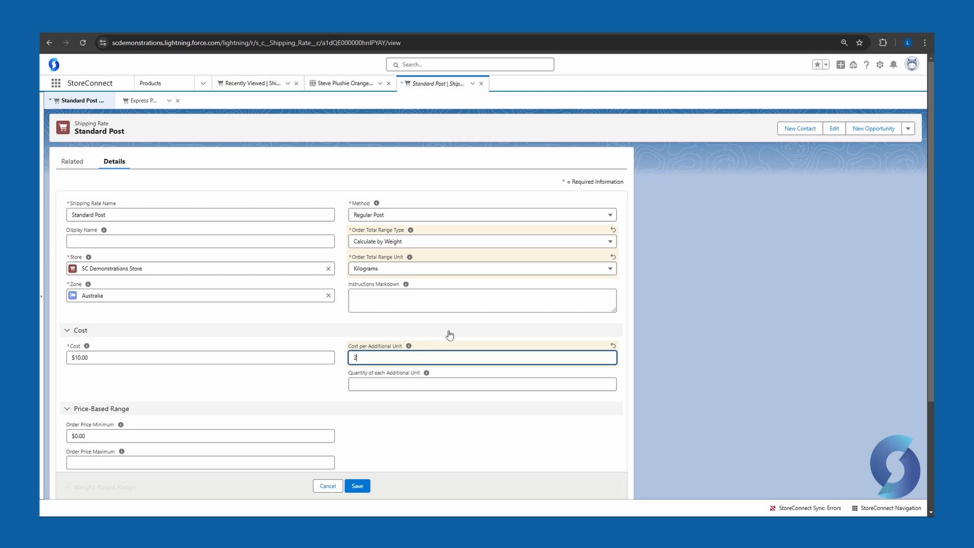
click(439, 384)
text(1)
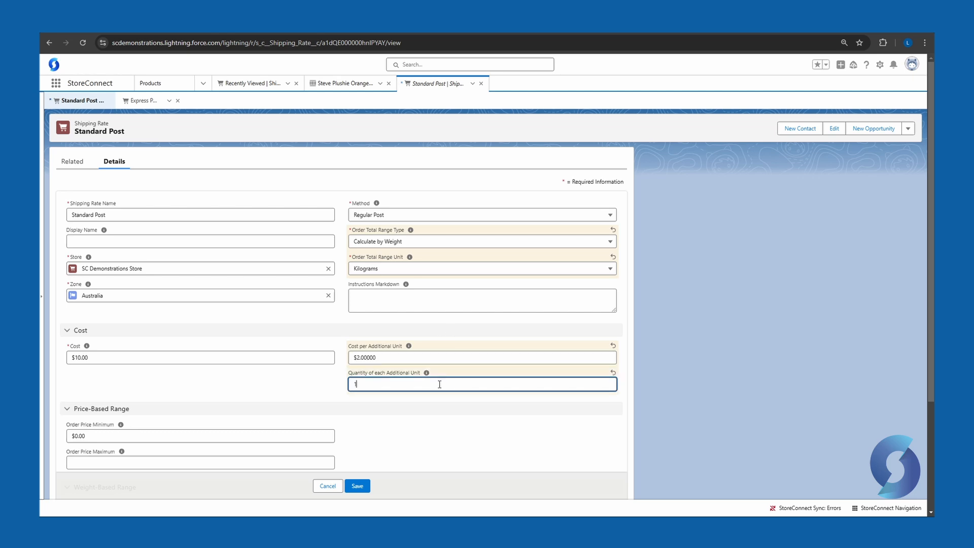
click(306, 392)
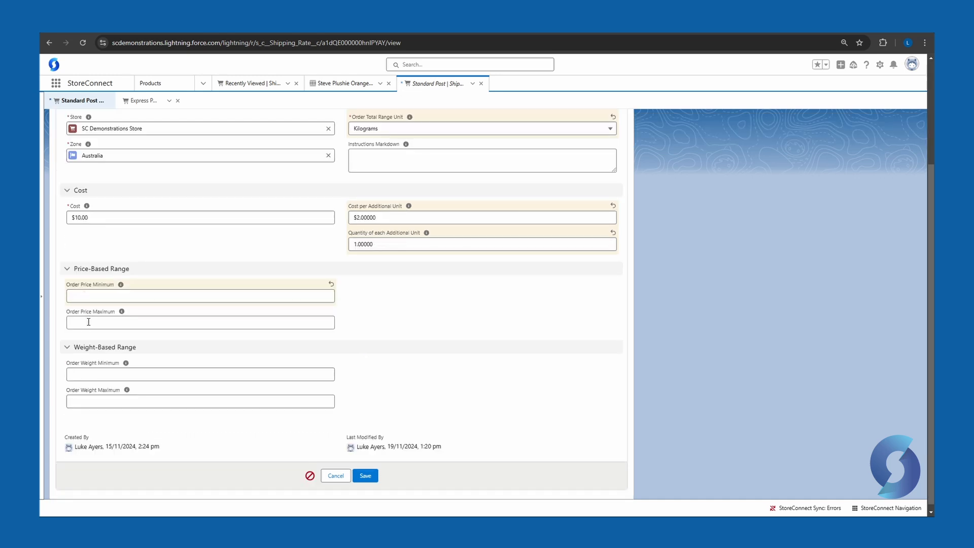
Clear Standard Post's order price minimum, set its order weight minimum to 0, and save the rate.
click(109, 374)
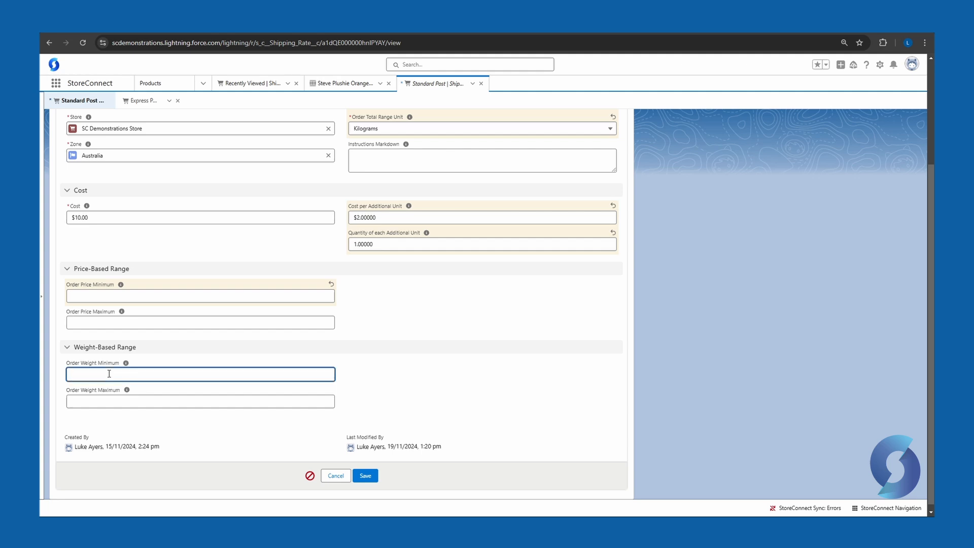
text(0)
click(390, 378)
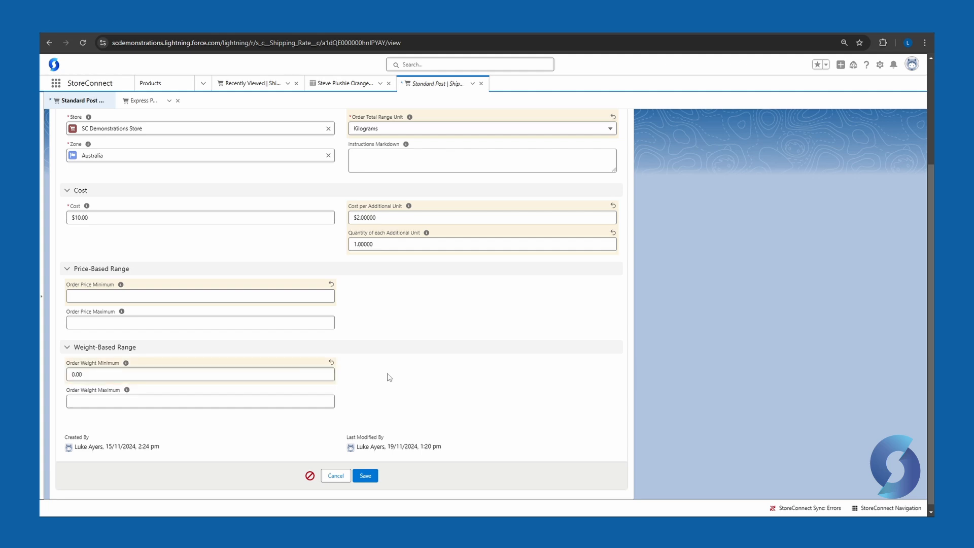
click(365, 477)
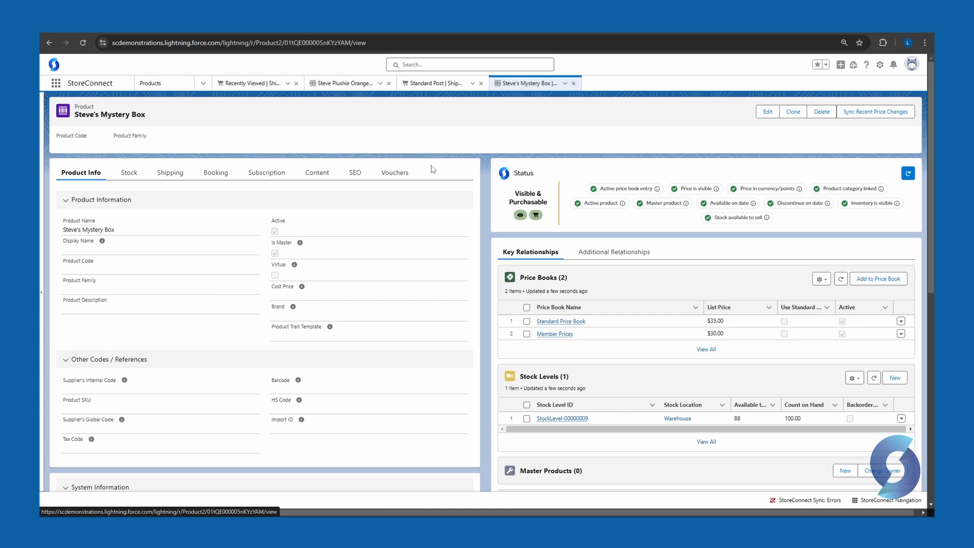
Edit the Steve's Mystery Box product to have a shipping weight of 1 in Kilograms, and save it.
click(768, 111)
scroll(656, 240, down, 10)
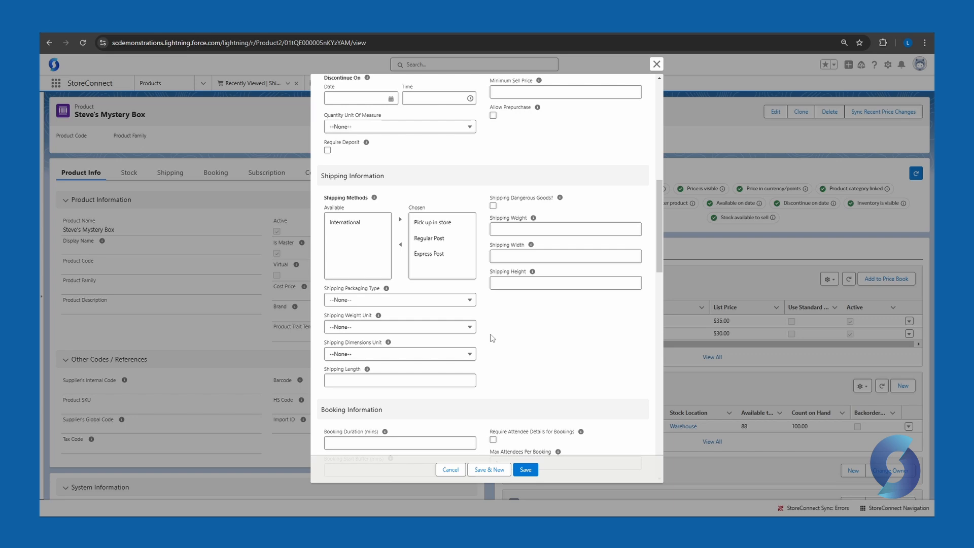
click(555, 228)
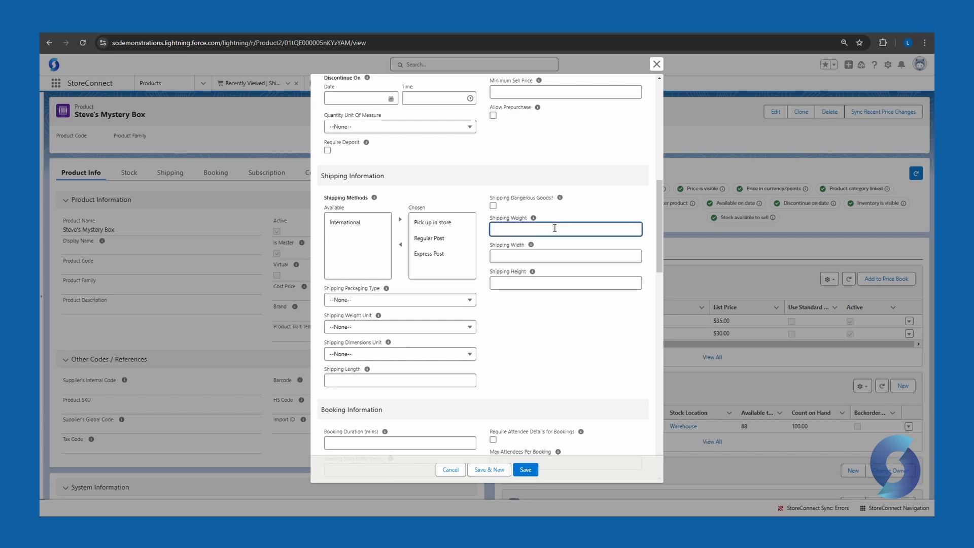
click(432, 329)
click(383, 374)
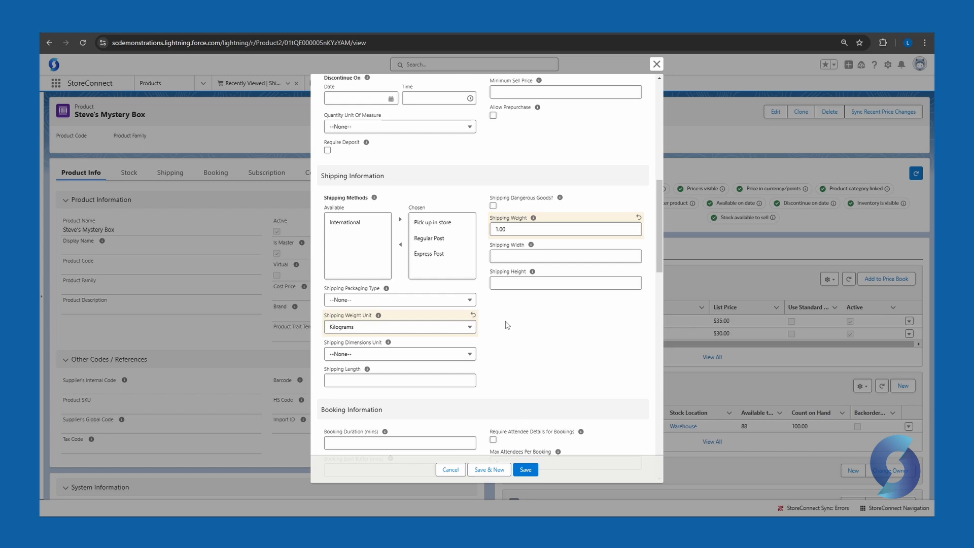
click(526, 470)
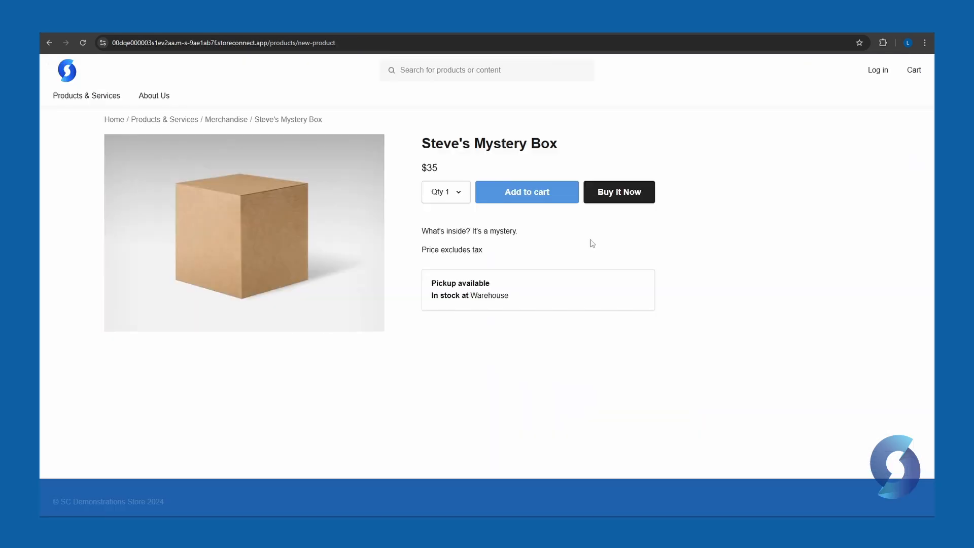
On the storefront, add Steve's Mystery Box to the cart and proceed through checkout with Standard Post as the delivery option.
click(528, 202)
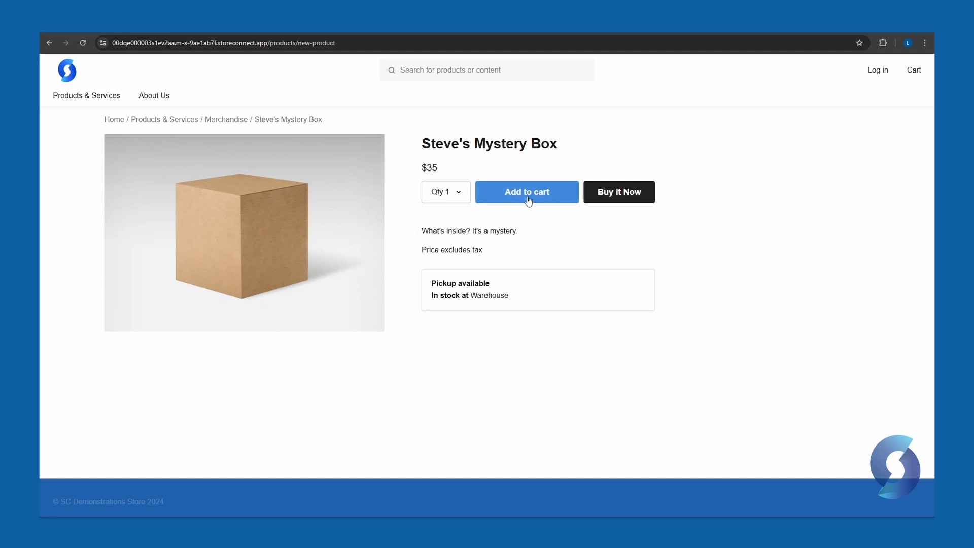
click(832, 168)
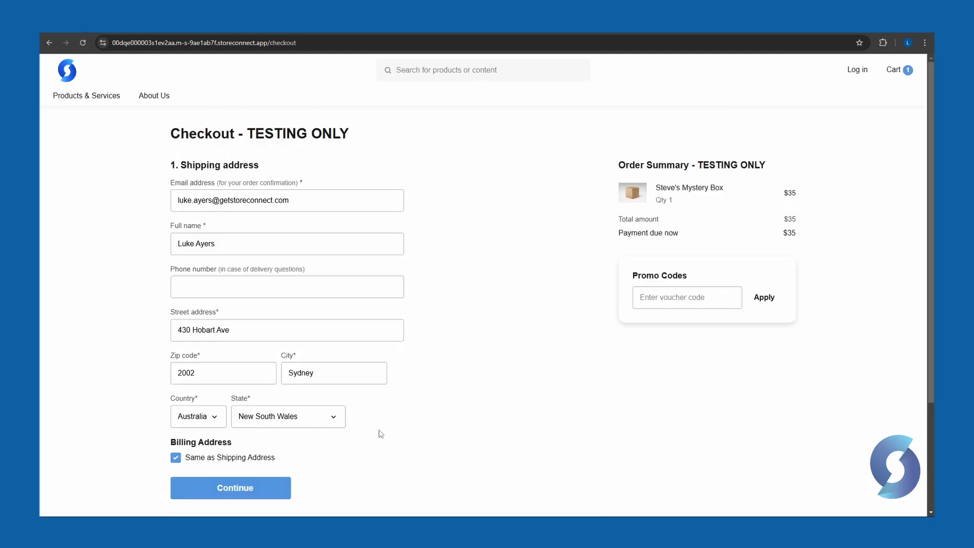
click(265, 489)
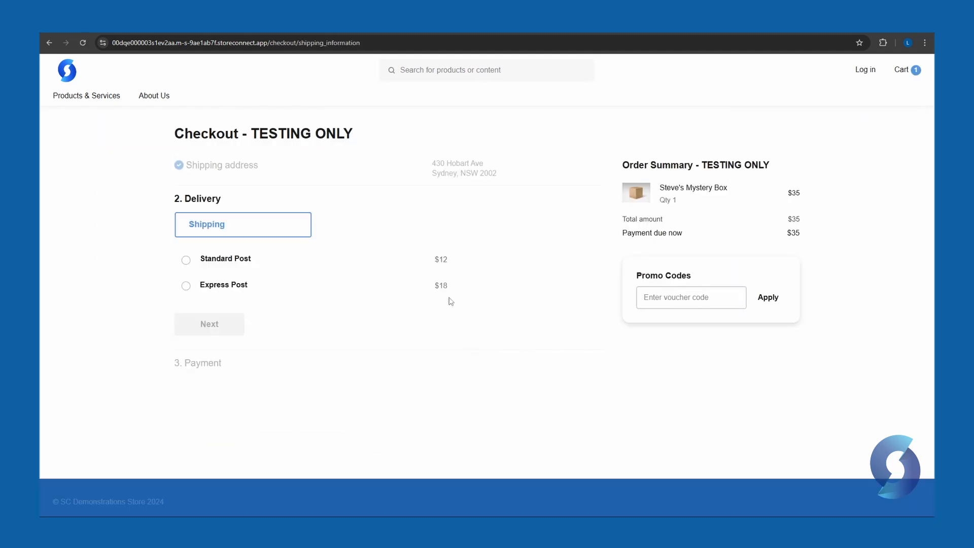
click(186, 266)
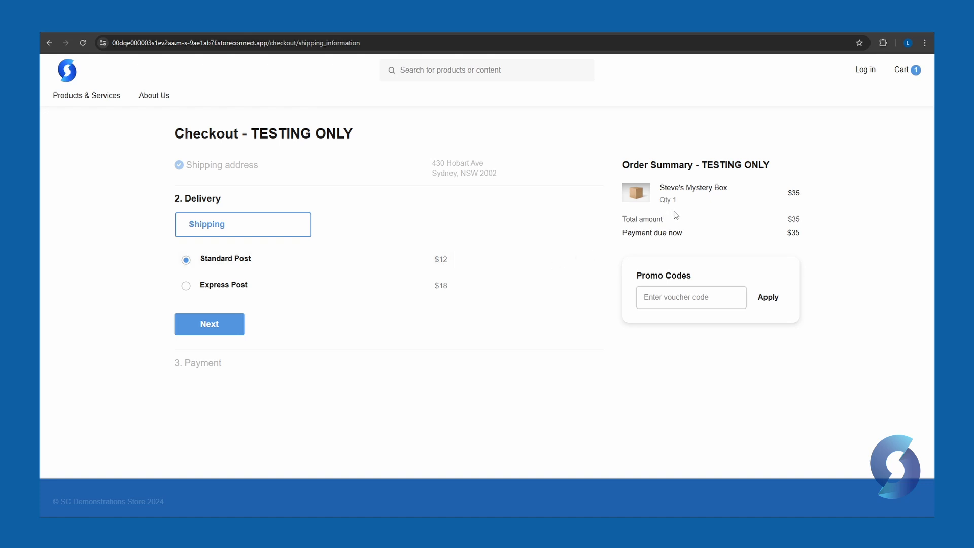
Return to the cart, change the Steve's Mystery Box quantity to 5, and proceed to checkout again.
click(901, 71)
click(420, 179)
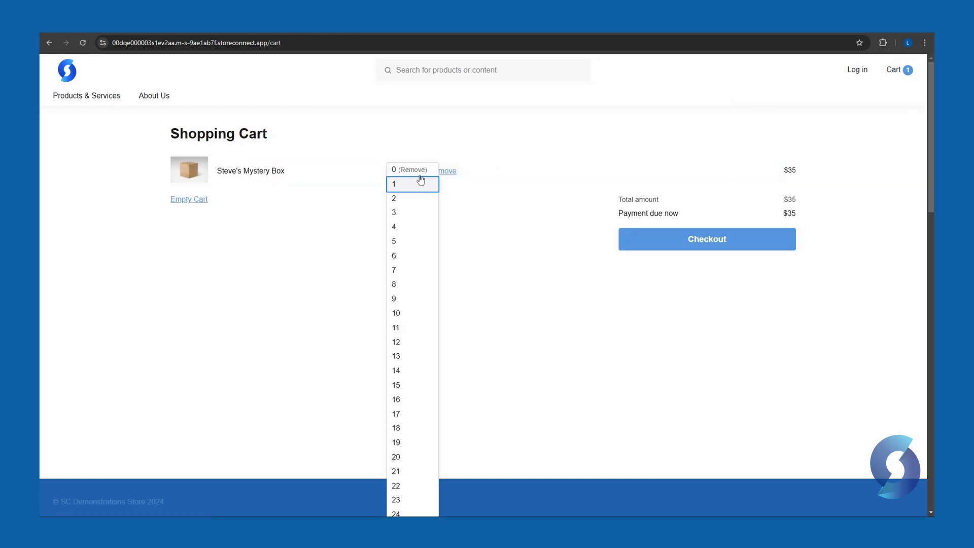
click(395, 242)
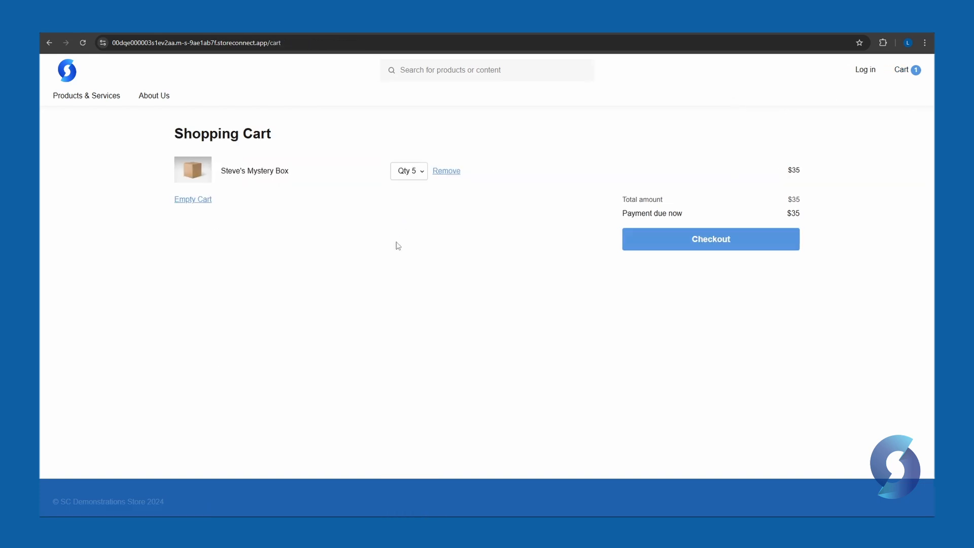
click(728, 278)
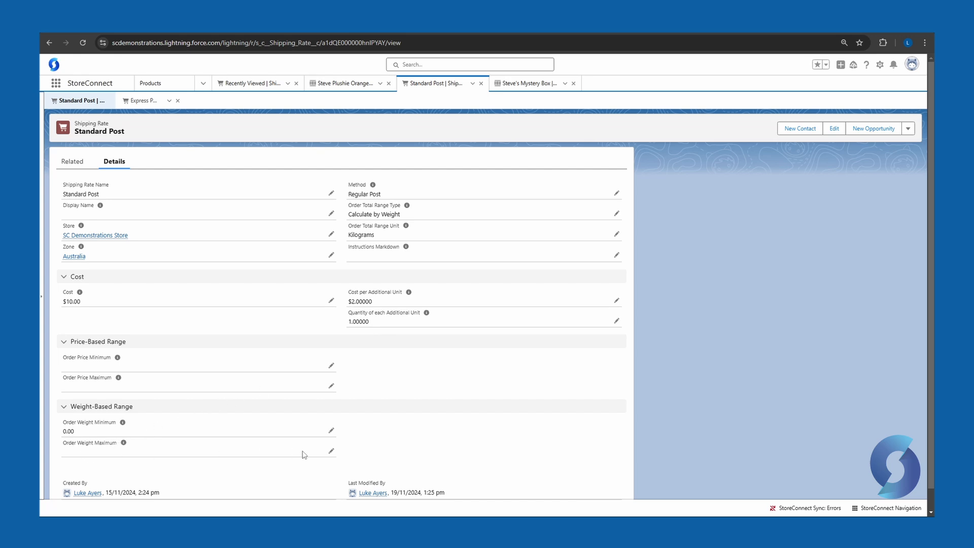
Set the Standard Post rate's order weight maximum to 9.99 and save it.
click(331, 451)
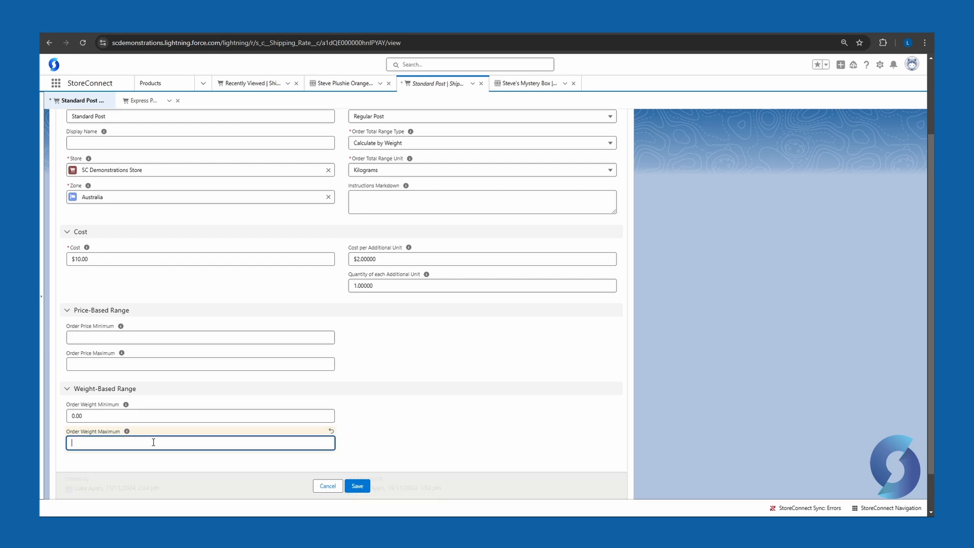
text(9.99)
click(363, 435)
click(363, 486)
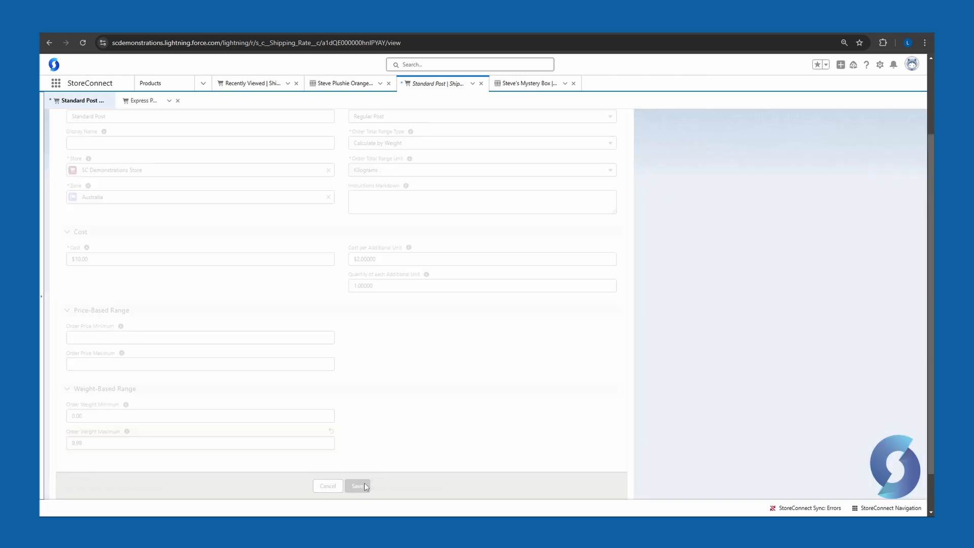
Clone the Standard Post rate and set the copy's order weight minimum to 10 and order weight maximum to 0.
click(908, 129)
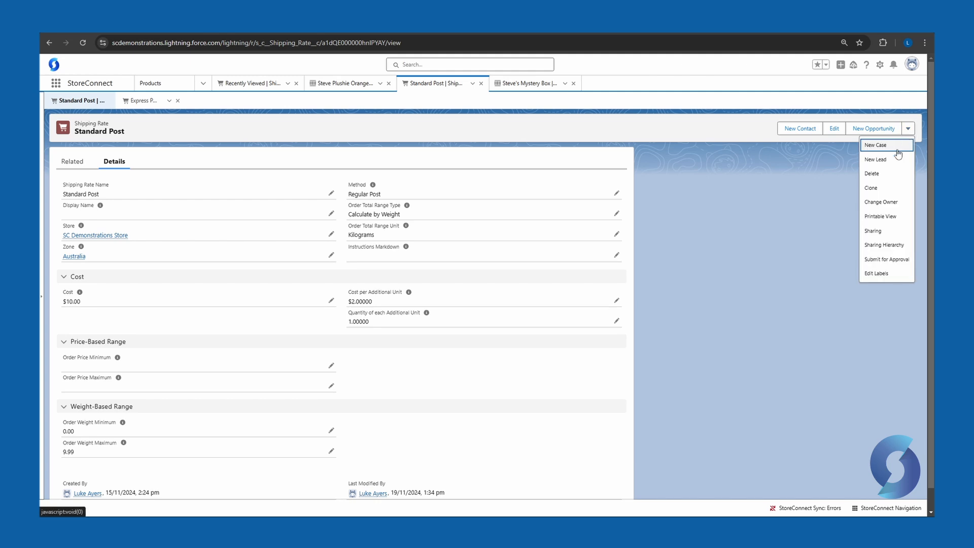
click(877, 186)
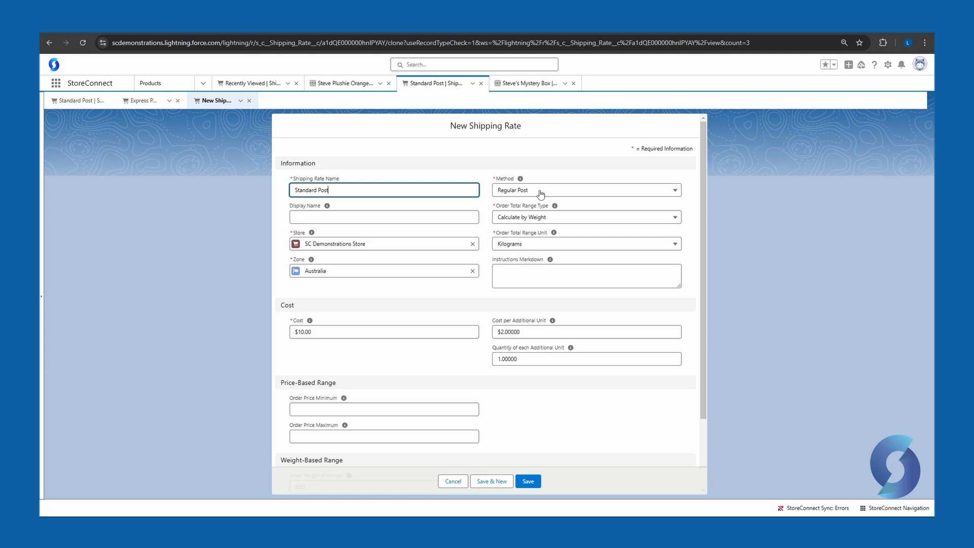
scroll(310, 401, down, 2)
click(310, 400)
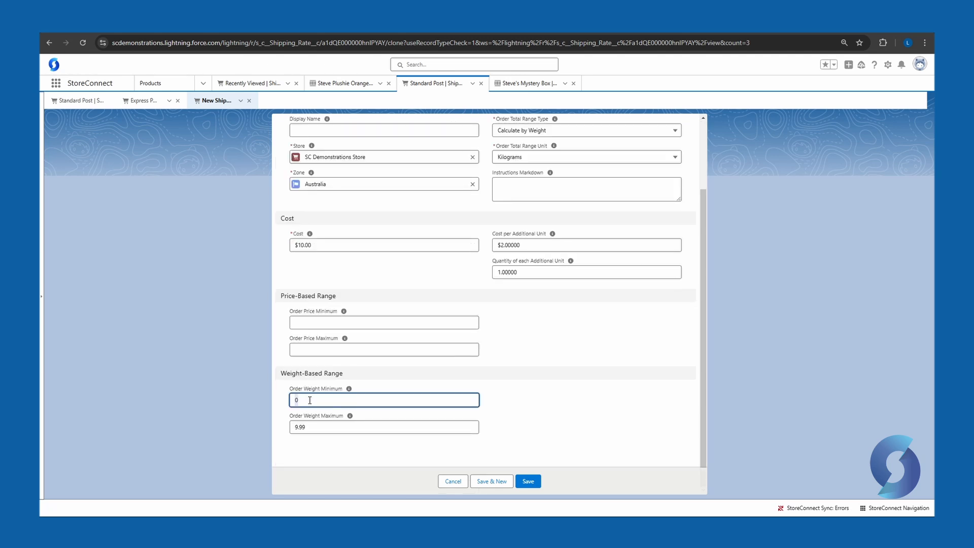
text(10)
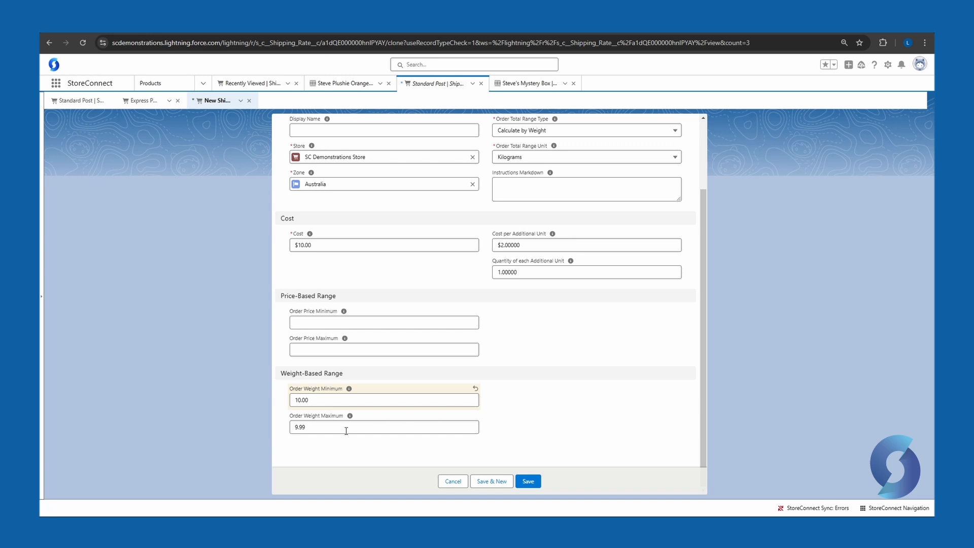
click(346, 429)
text(0)
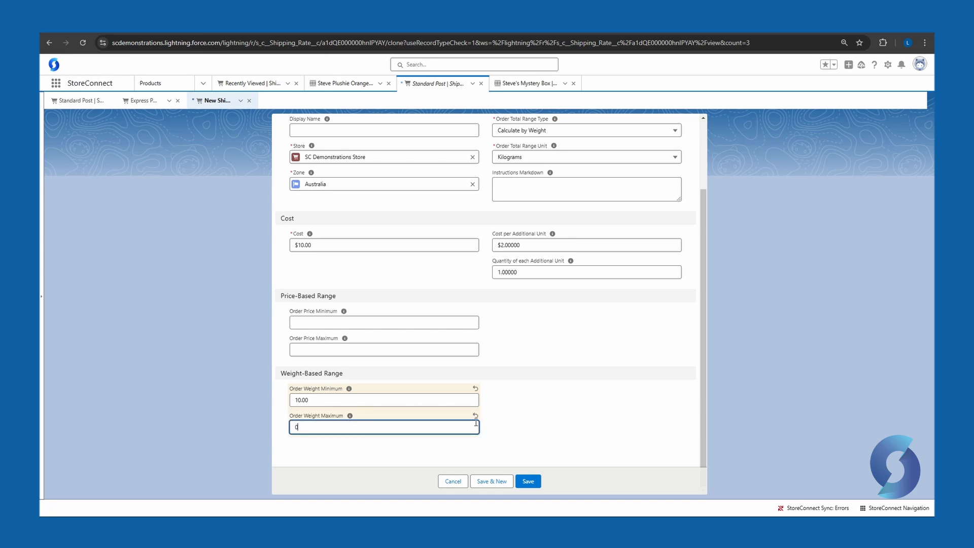
click(539, 422)
scroll(421, 361, up, 2)
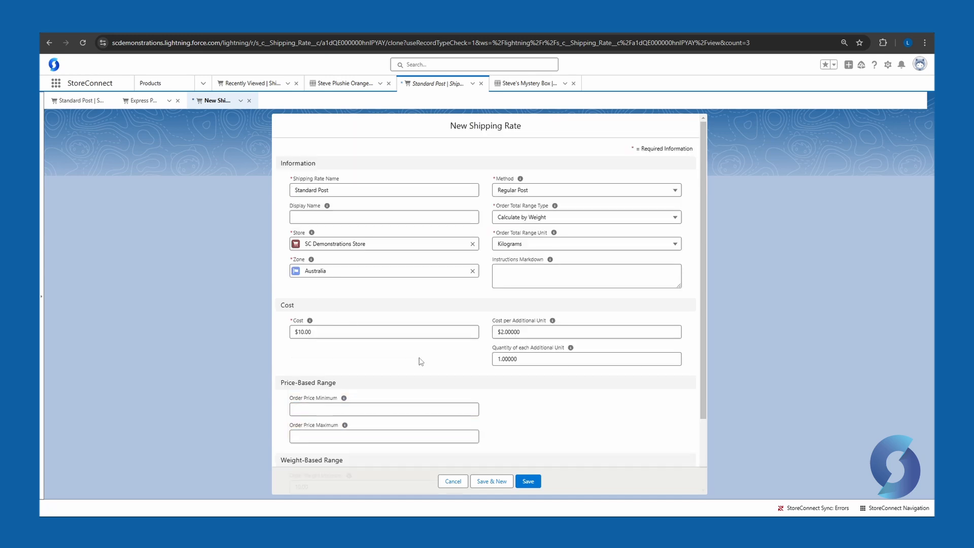
Set the clone's cost to 25 and cost per additional unit to 4, name it Standard Post +10kg with display name Standard Post, and save.
click(332, 332)
text(25)
click(350, 361)
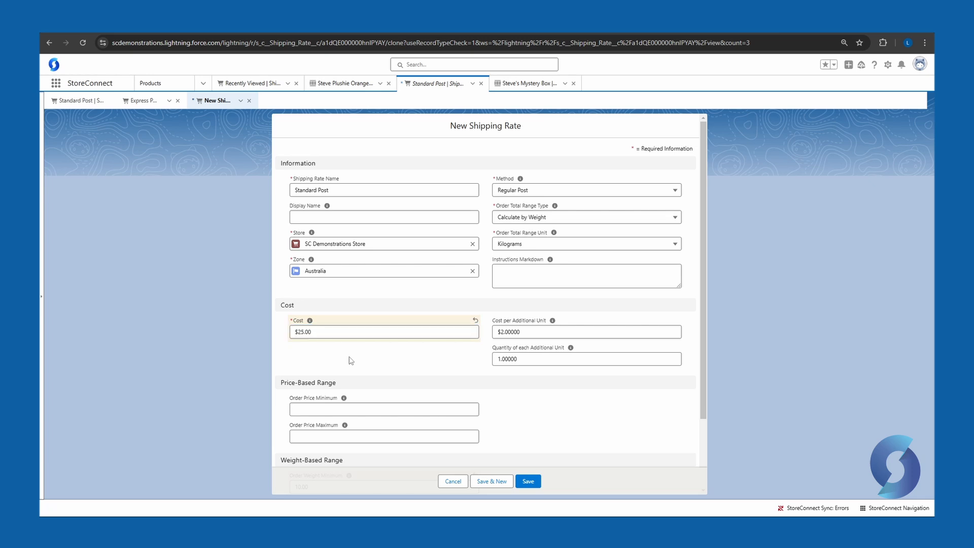
click(502, 332)
text(4)
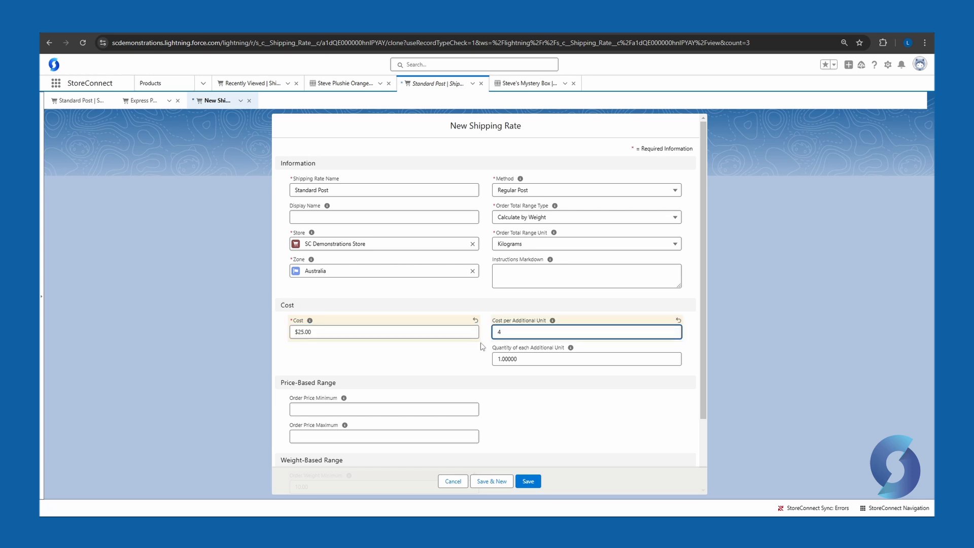
click(463, 353)
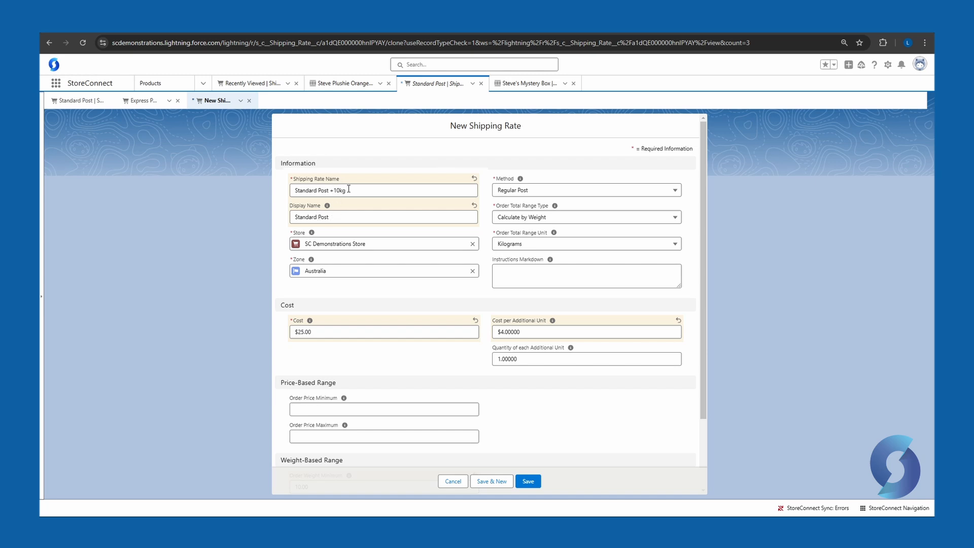
click(531, 481)
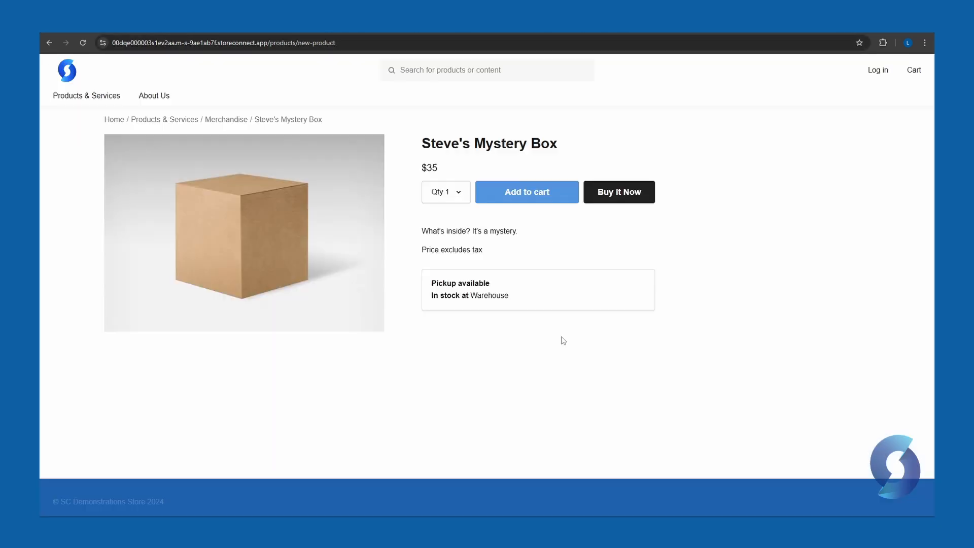
Add one Steve's Mystery Box to the cart and check out with the prefilled shipping address up to the delivery options.
click(541, 192)
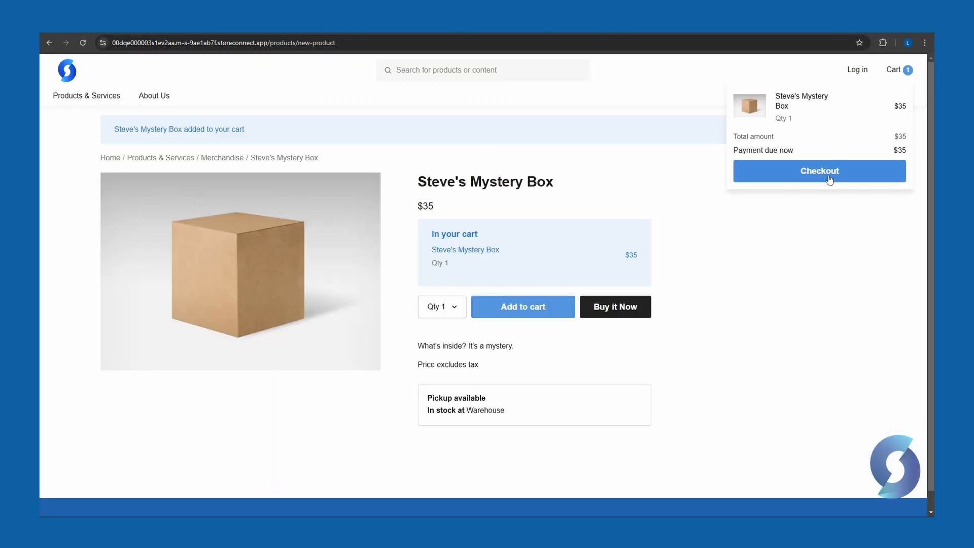
click(851, 173)
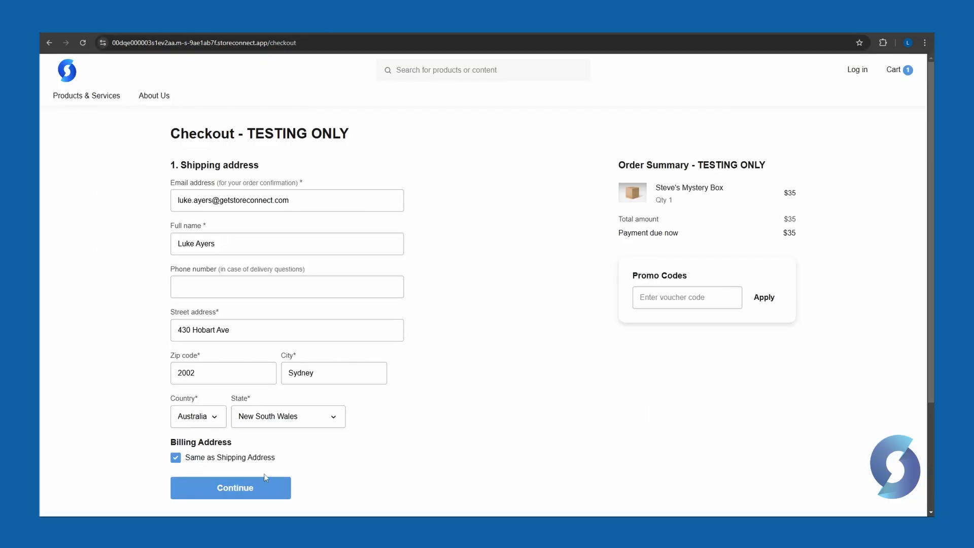
click(261, 486)
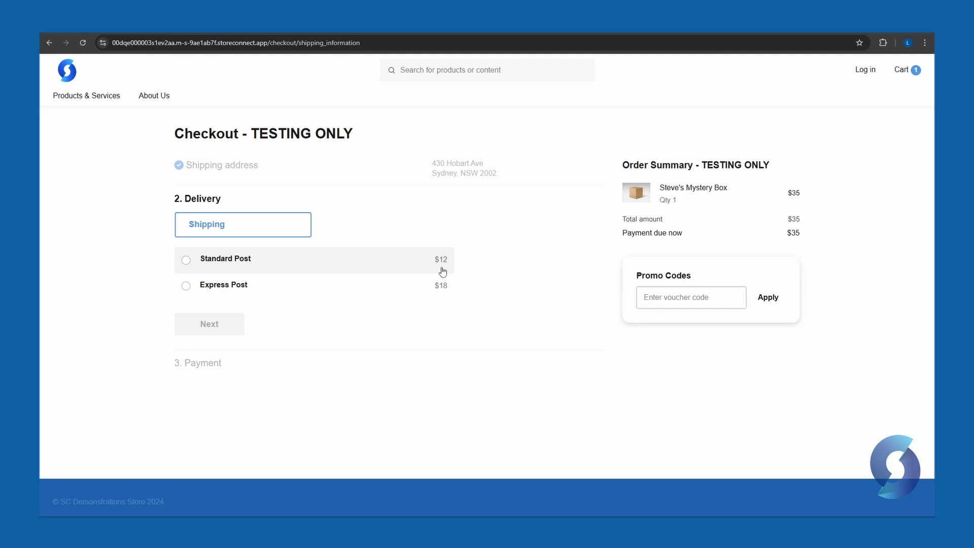
Change the Steve's Mystery Box cart quantity to 10, then check out again through to delivery and choose Standard Post.
click(905, 71)
click(416, 176)
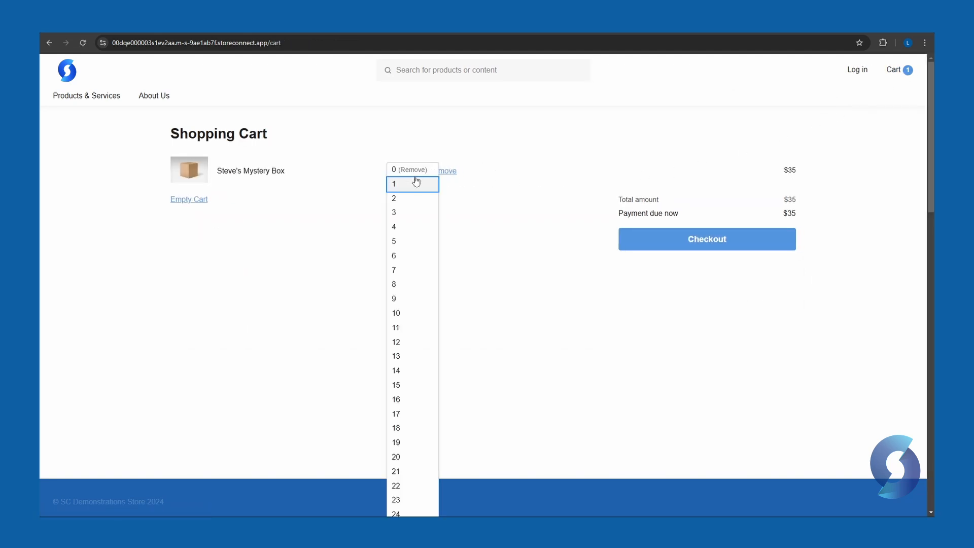
click(406, 315)
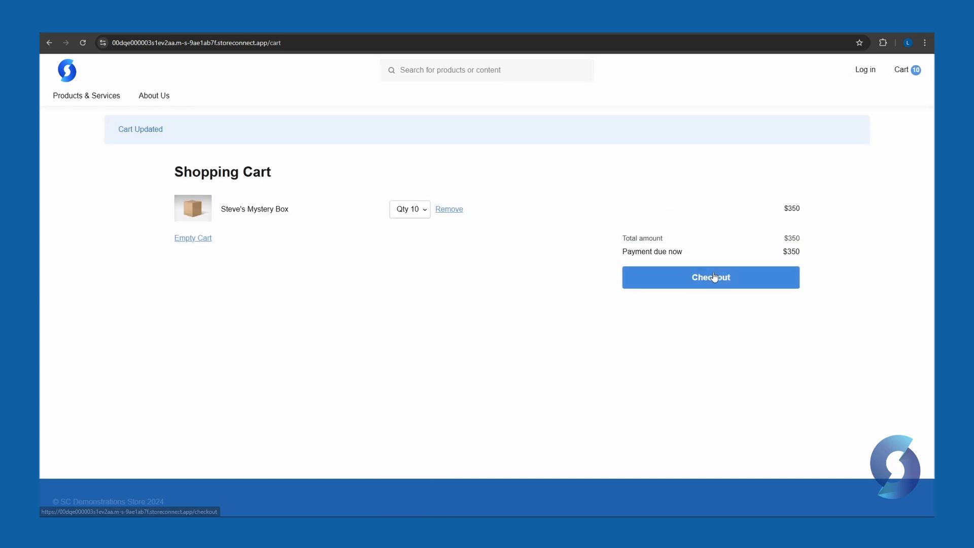
click(714, 276)
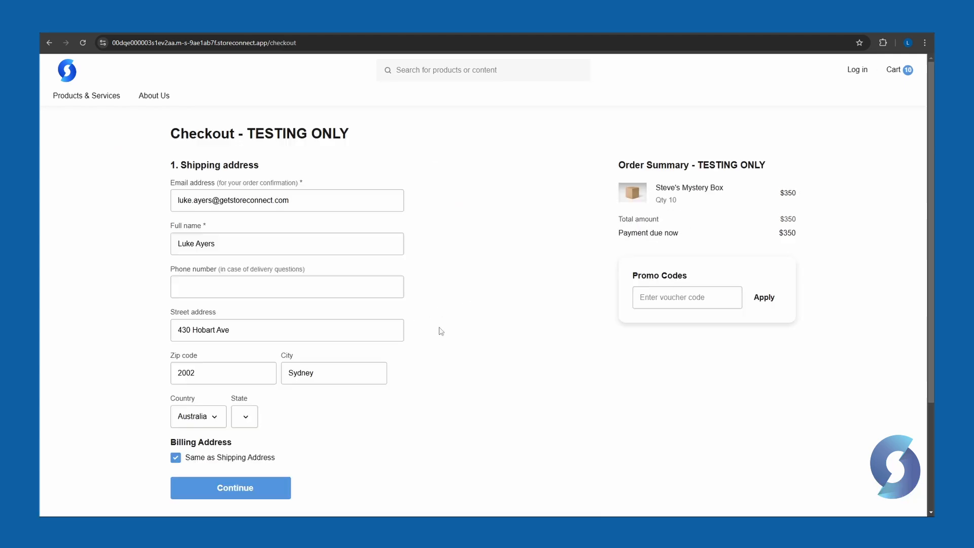
click(239, 489)
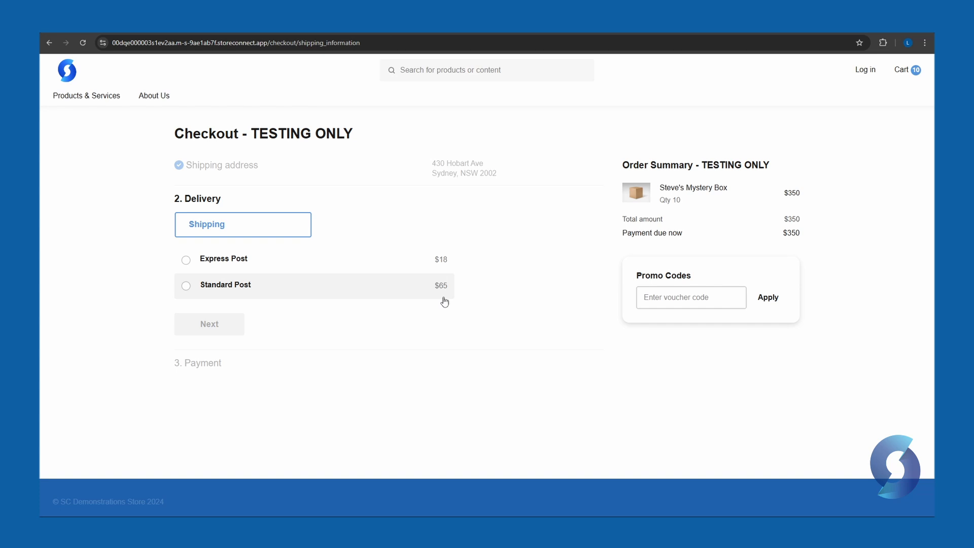
click(185, 285)
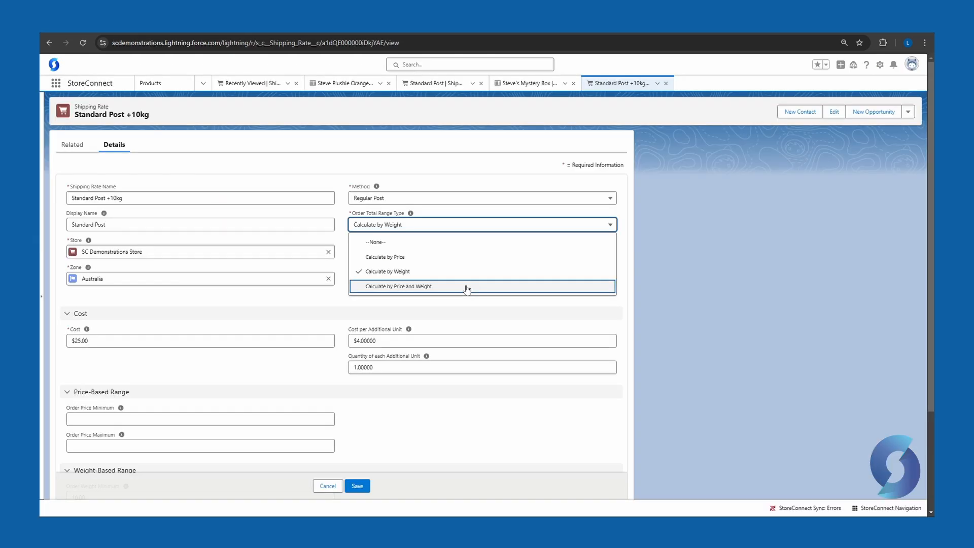